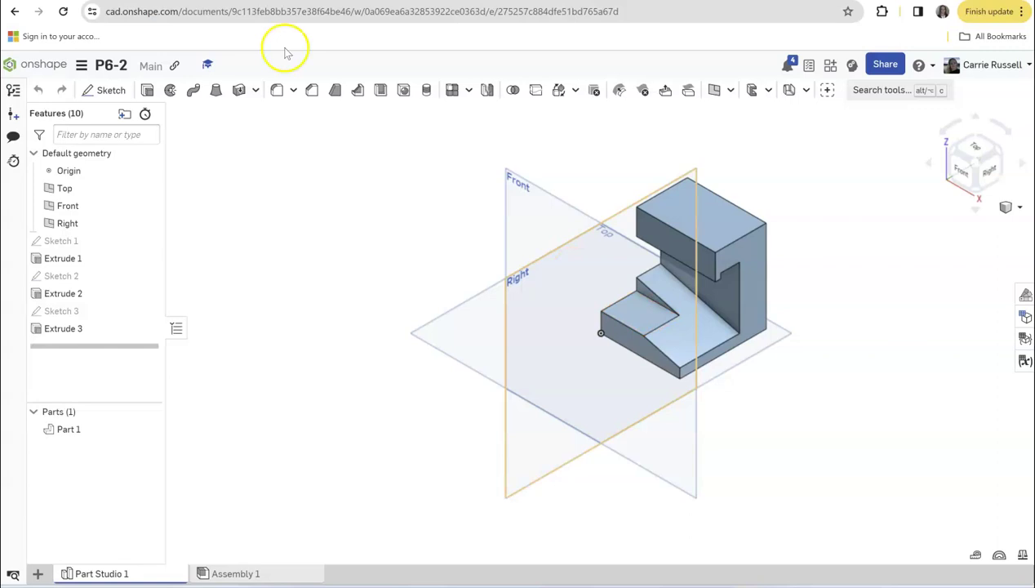
Step: Create a new document named P6-2' from the documents list
left_click(28, 63)
left_click(86, 97)
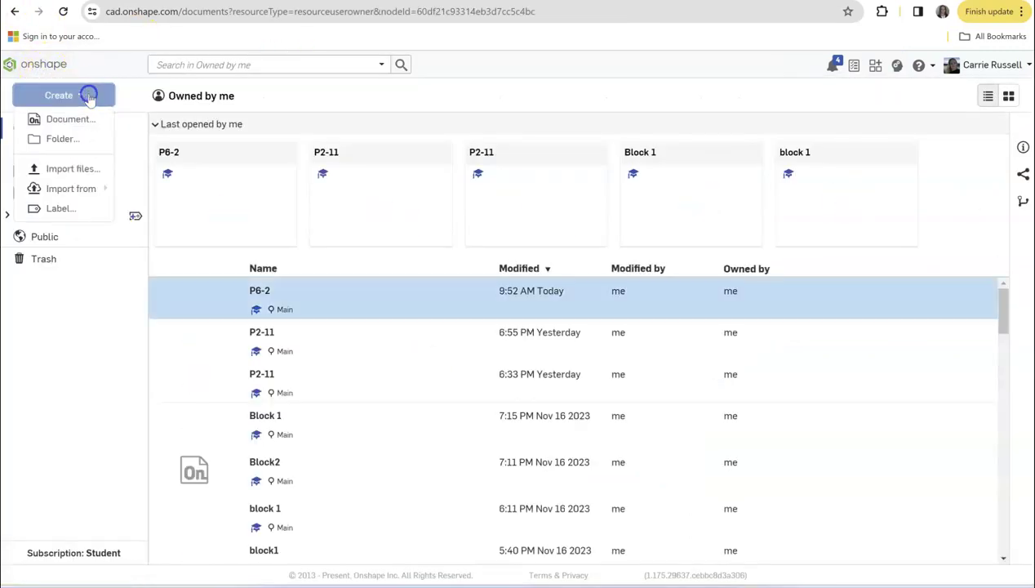
left_click(79, 120)
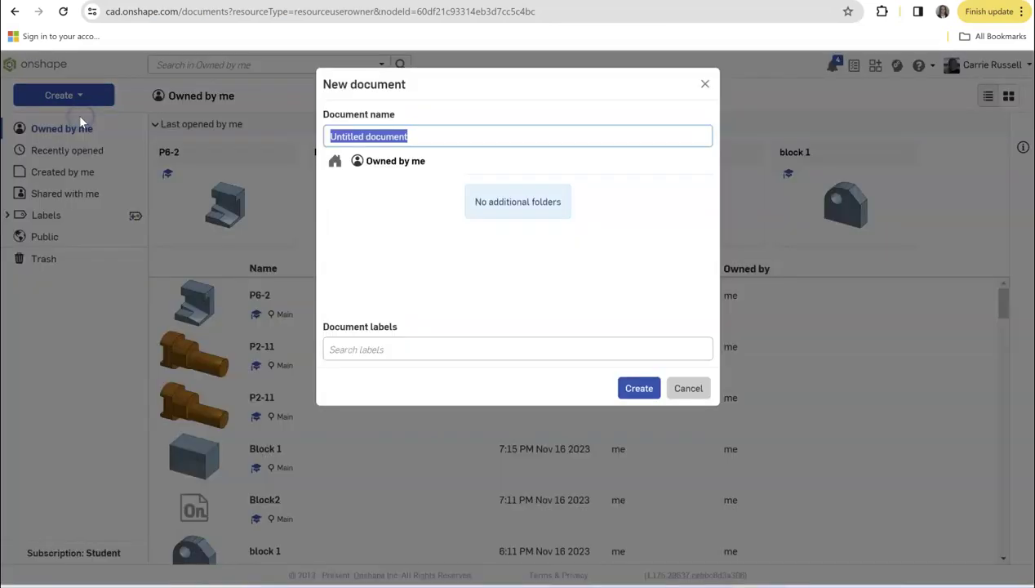
type("P6-2")
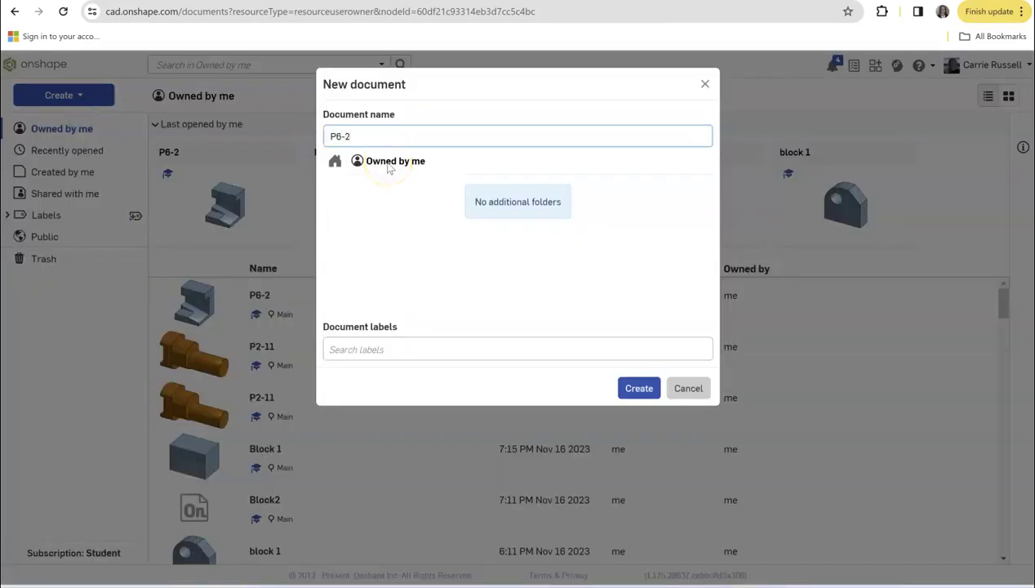
left_click(639, 387)
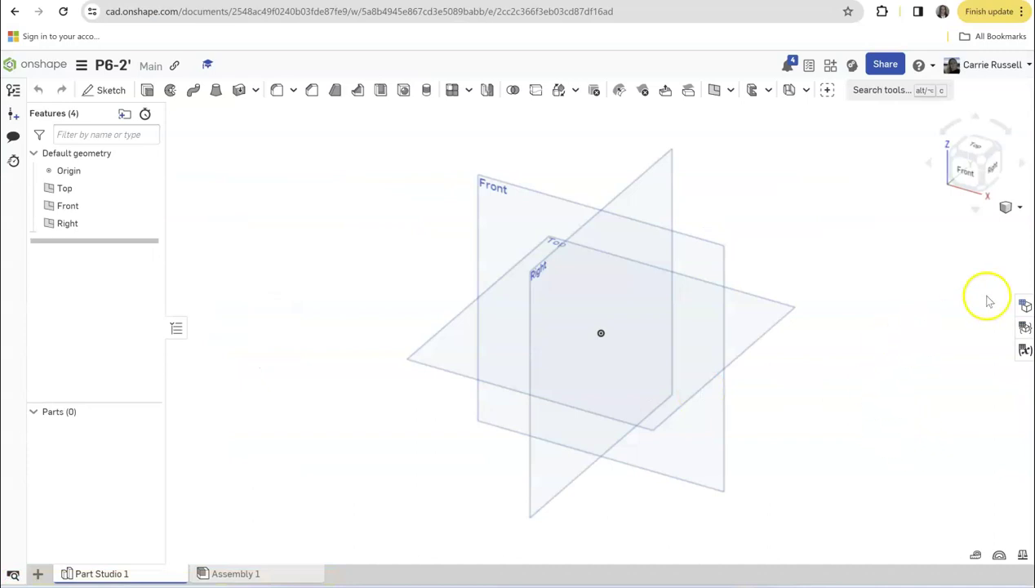
Step: Sketch a closed C-shaped line profile about 58 mm tall on the Right plane, starting at the origin
left_click(975, 556)
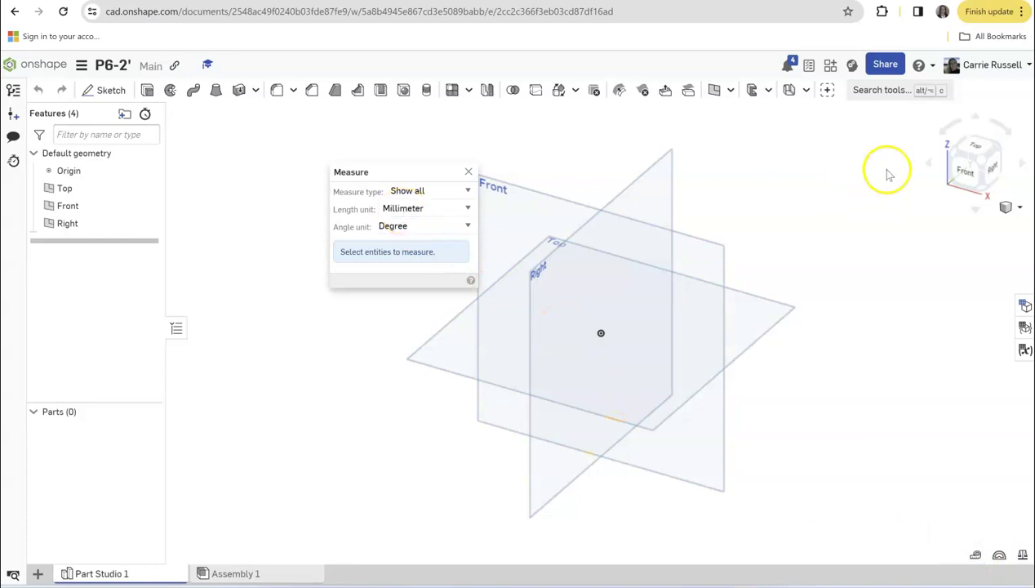
left_click(995, 170)
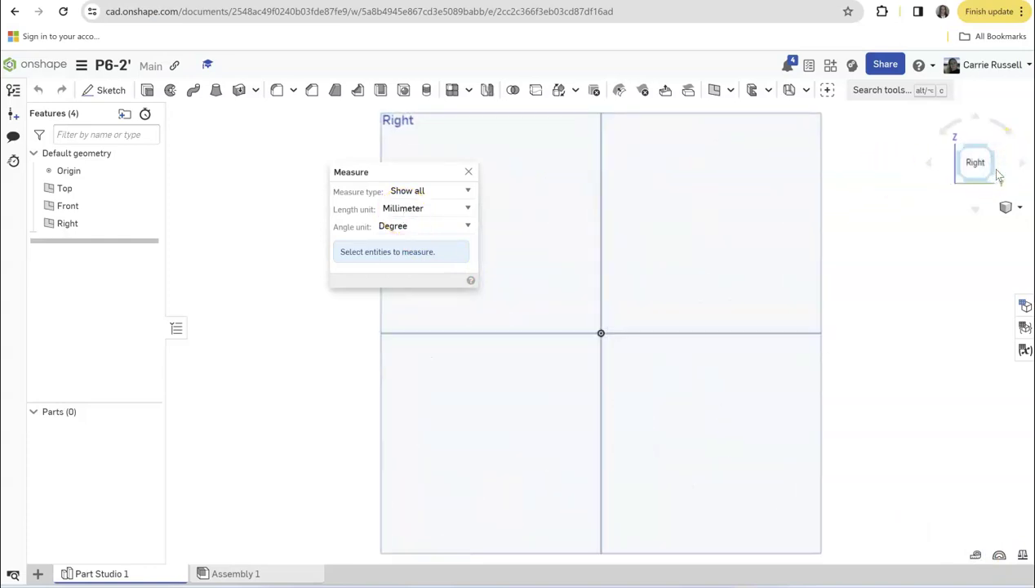
left_click(106, 90)
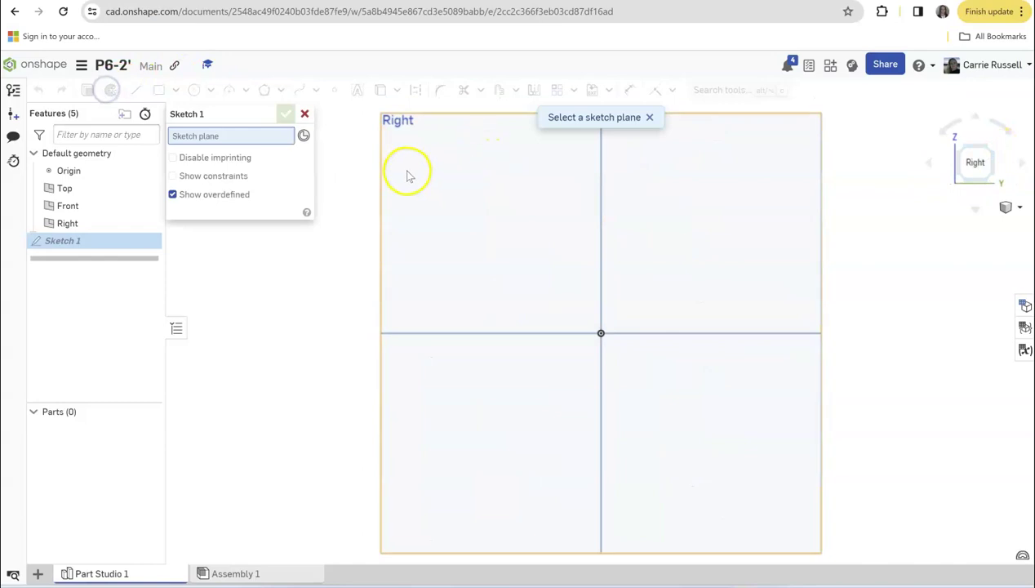
left_click(405, 171)
left_click(136, 90)
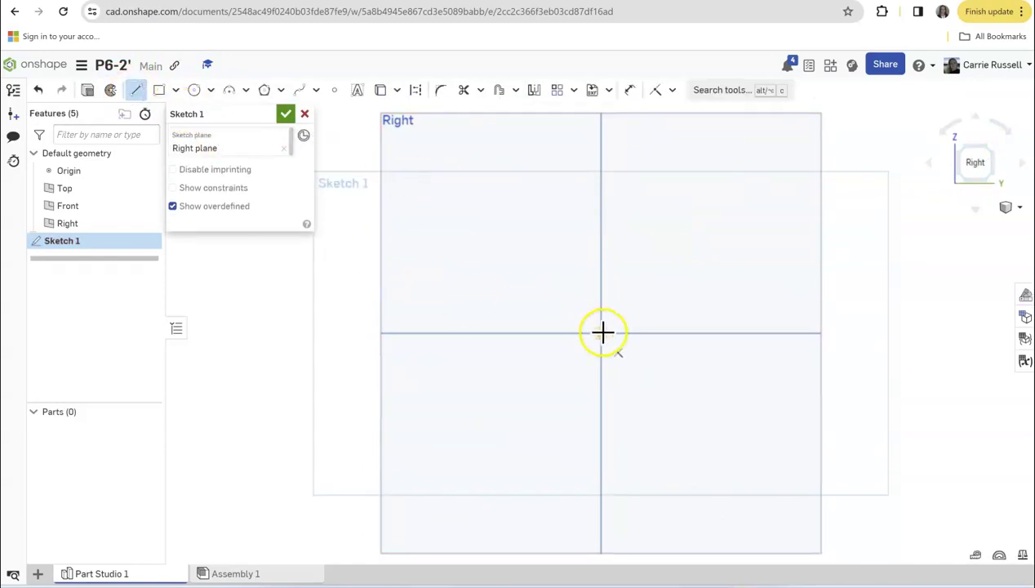
mouse_move(601, 331)
left_mouse_down()
mouse_move(773, 333)
mouse_move(772, 164)
mouse_move(646, 164)
mouse_move(646, 230)
mouse_move(665, 228)
mouse_move(666, 205)
left_mouse_up()
mouse_move(666, 205)
left_mouse_down()
mouse_move(720, 211)
mouse_move(724, 286)
mouse_move(602, 291)
mouse_move(600, 332)
left_mouse_up()
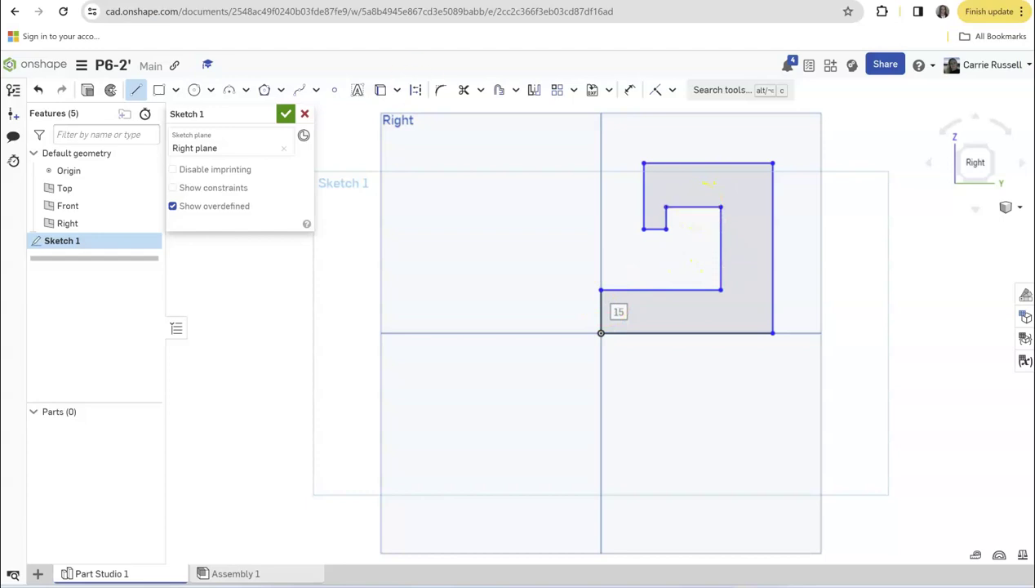
Step: Dimension the profile's overall height as 72 mm and its bottom edge as 68 mm
left_click(628, 90)
left_click(772, 238)
left_click(852, 244)
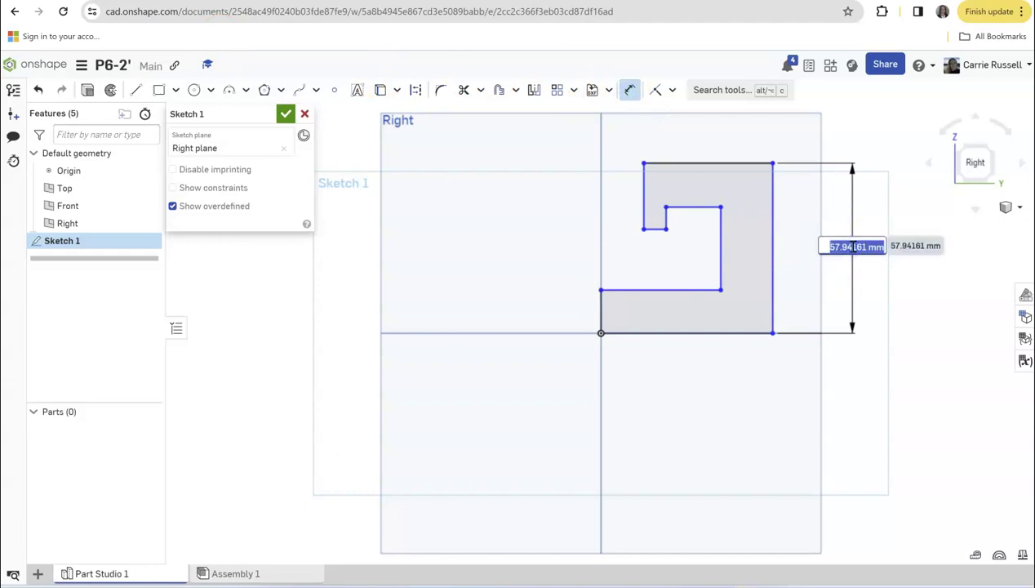
type("72")
key("Return")
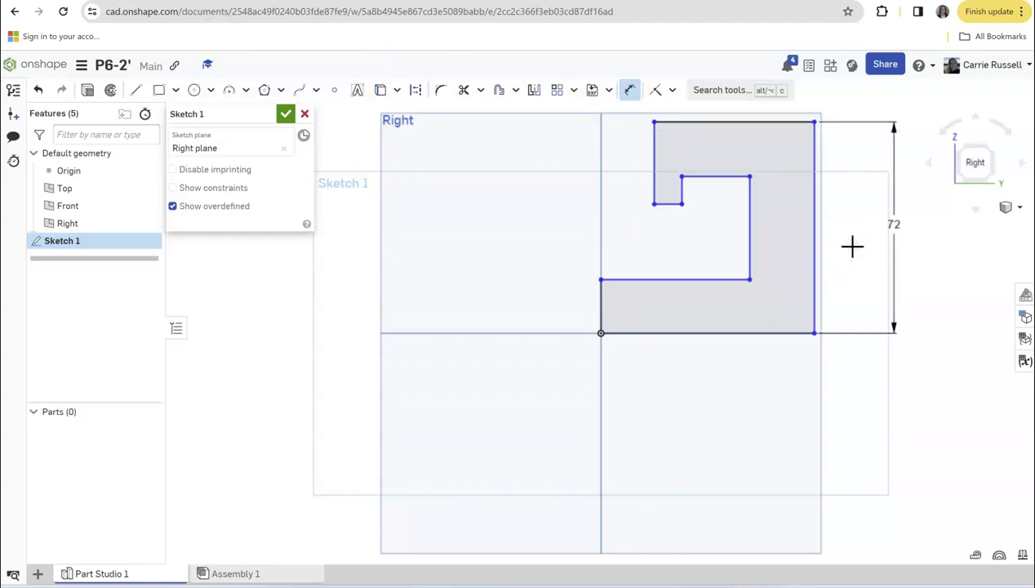
left_click(723, 333)
left_click(722, 419)
type("68")
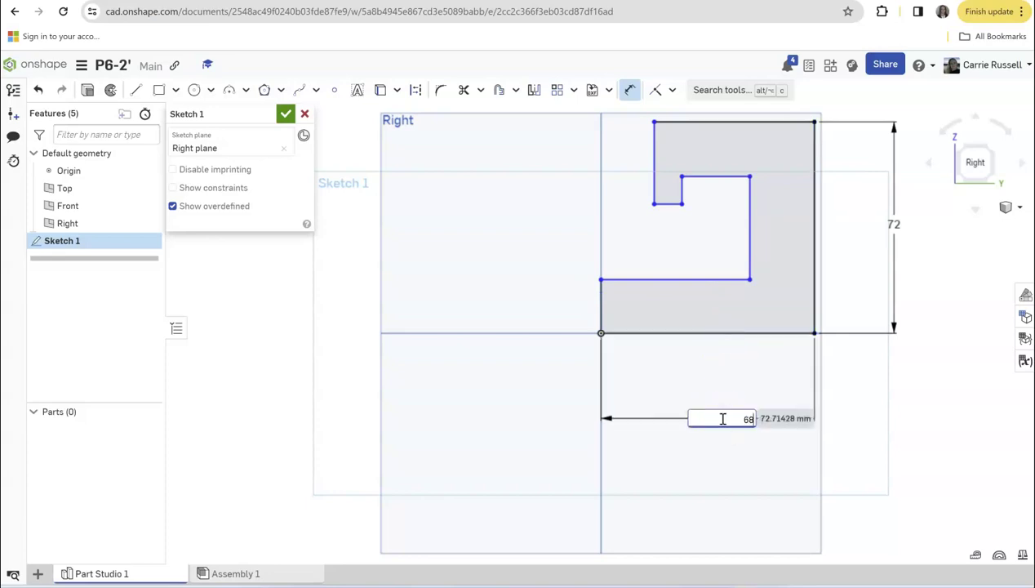
key("Return")
Step: Dimension the base's short vertical edge as 24 mm and the upper arm's outer vertical edge as 20 mm
left_click(602, 302)
left_click(486, 300)
type("18")
key("Return")
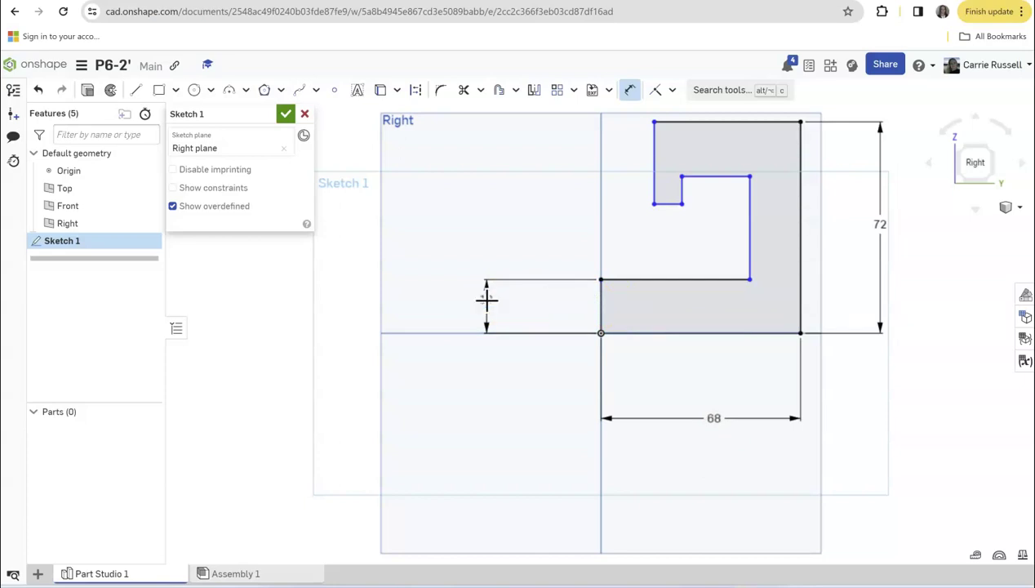
left_click(656, 150)
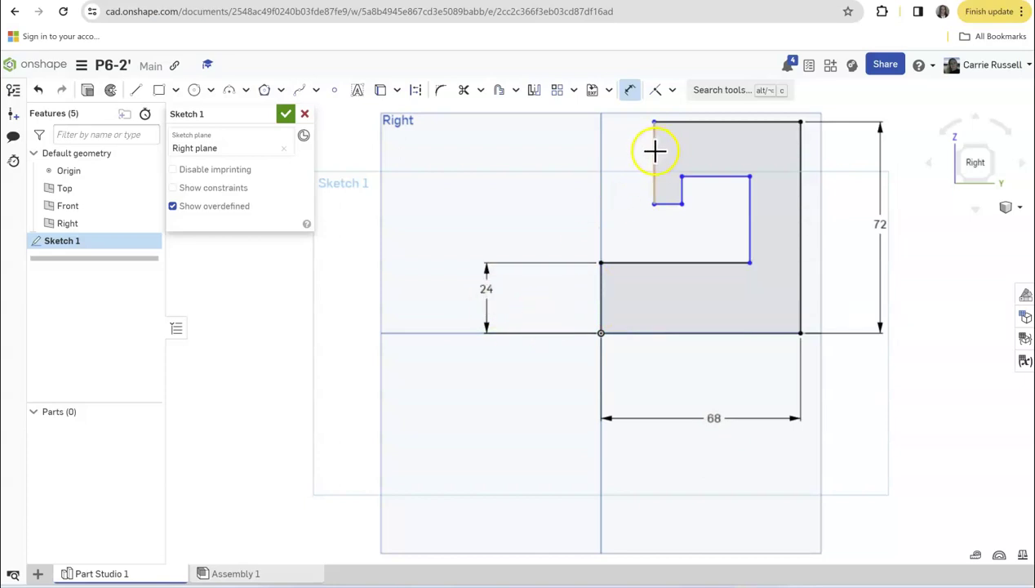
left_click(522, 160)
type("20")
key("Return")
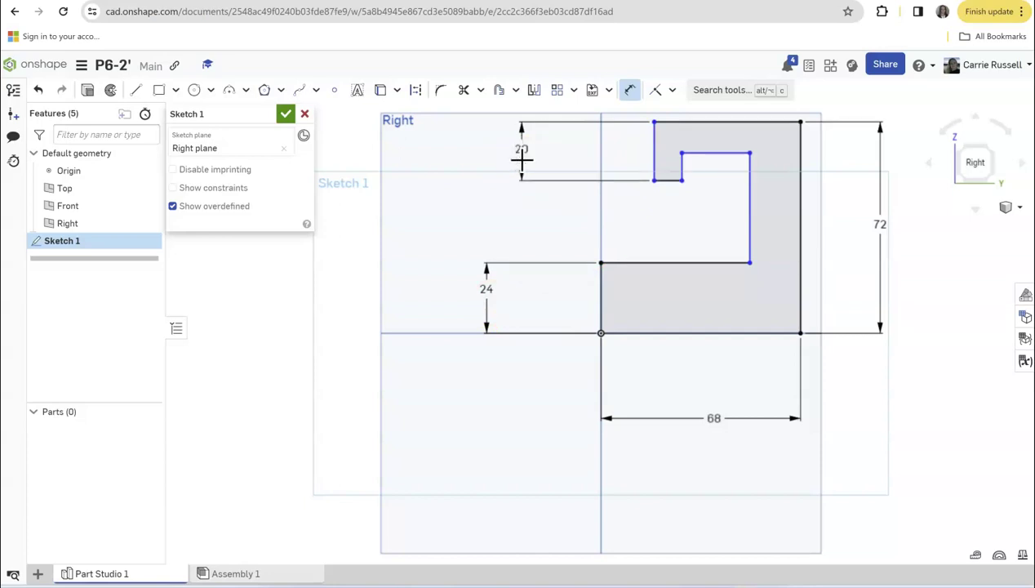
Step: Dimension the distances from the long outer vertical edge as 21 mm to the inner wall and 36 mm to the lip's inner edge
left_click(841, 219)
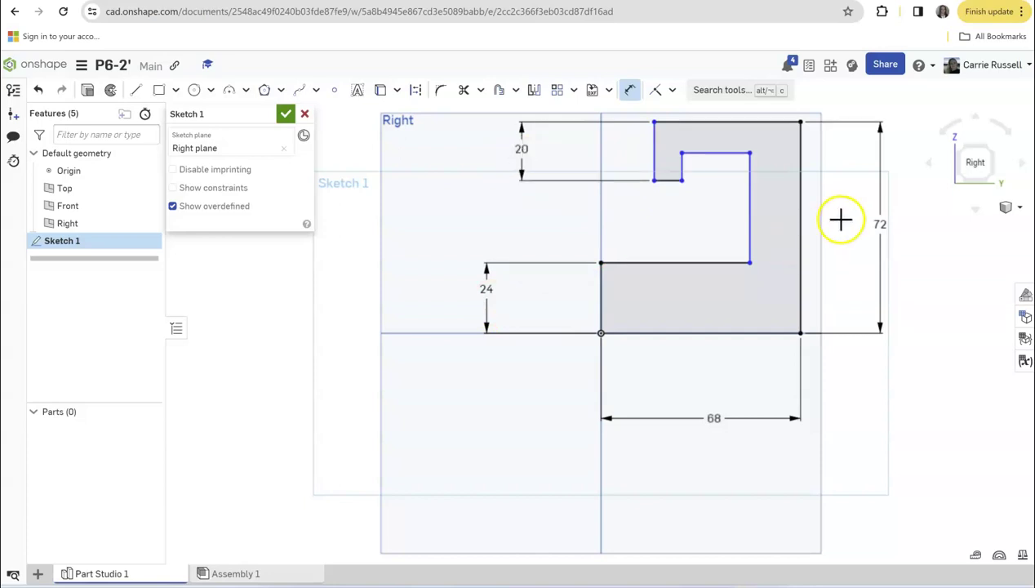
left_click(801, 186)
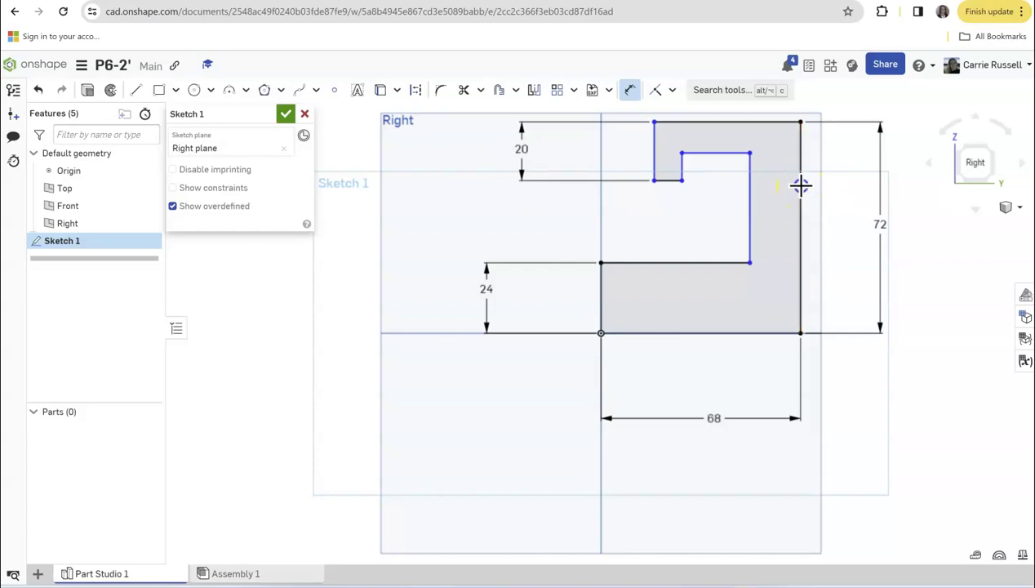
left_click(749, 191)
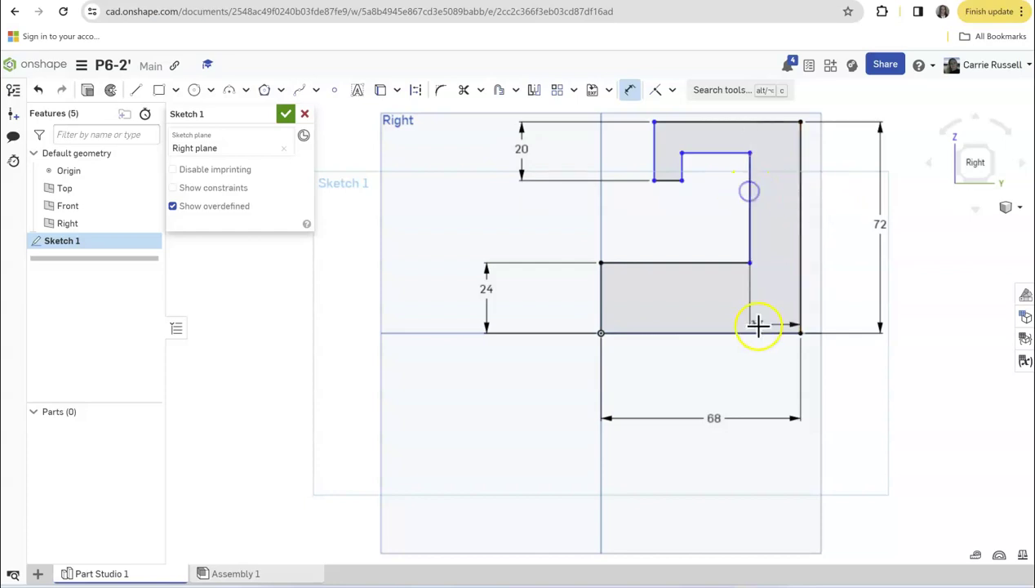
left_click(772, 369)
type("21")
key("Return")
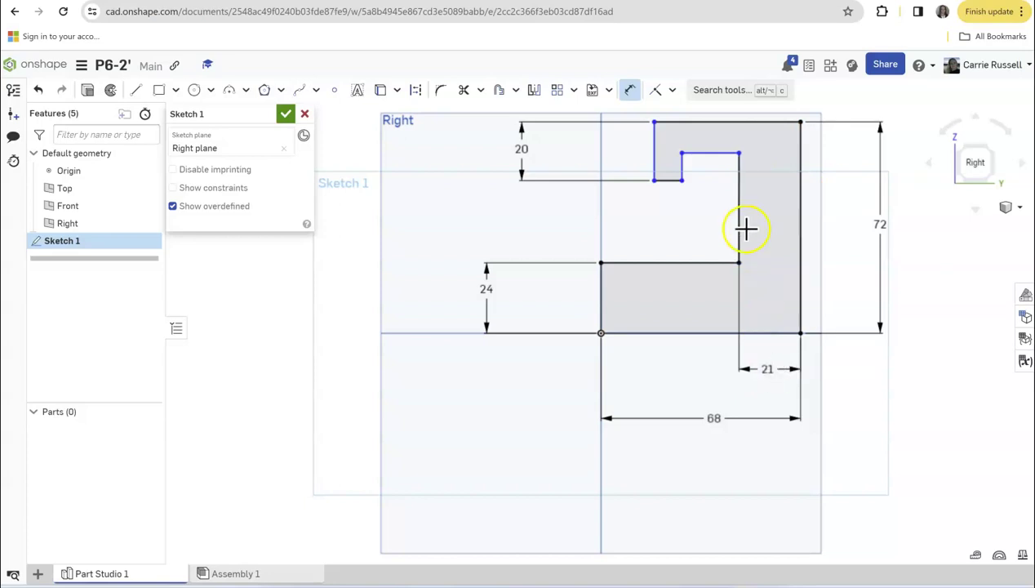
left_click(801, 178)
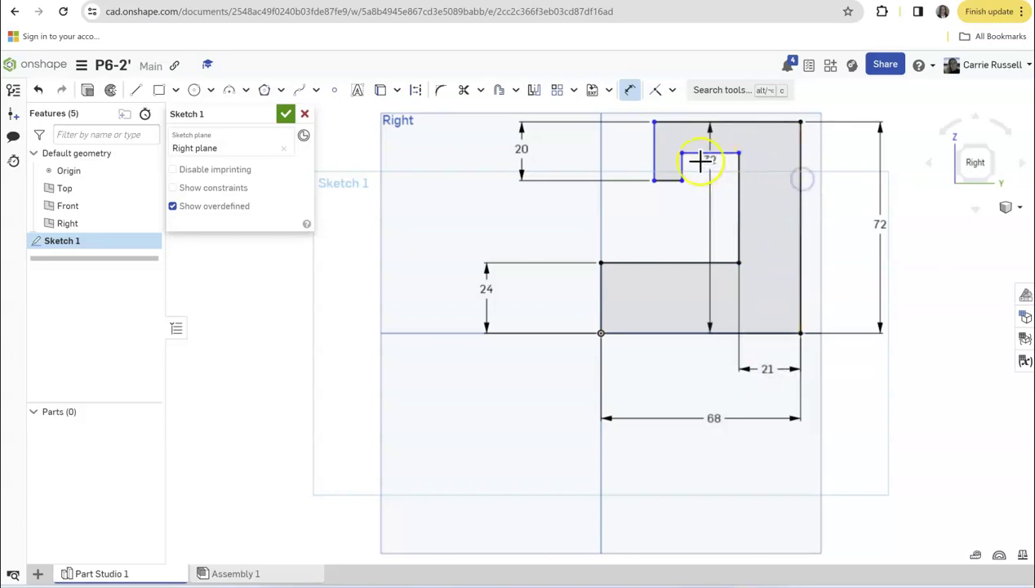
left_click(681, 226)
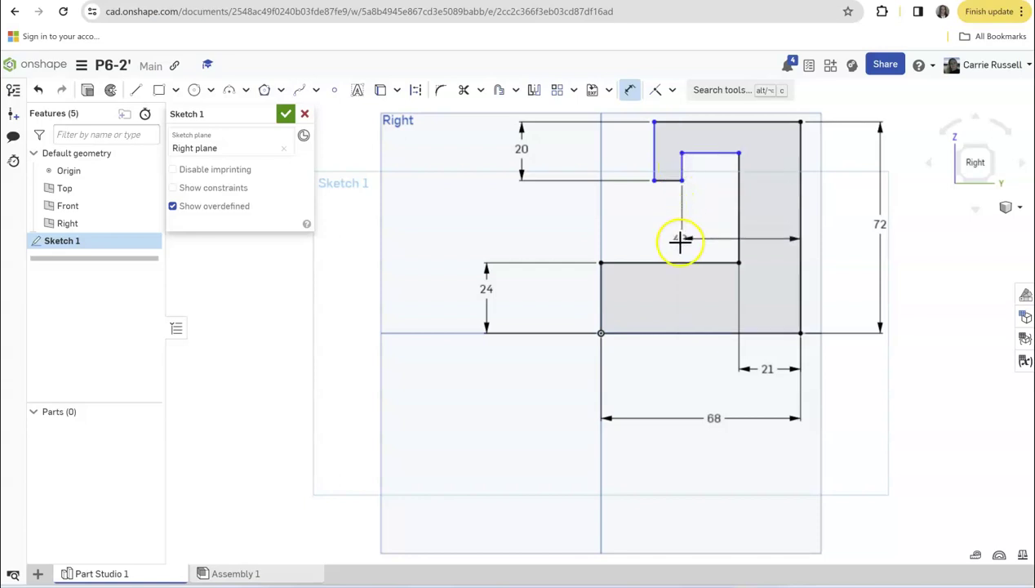
left_click(684, 357)
type("36")
key("Return")
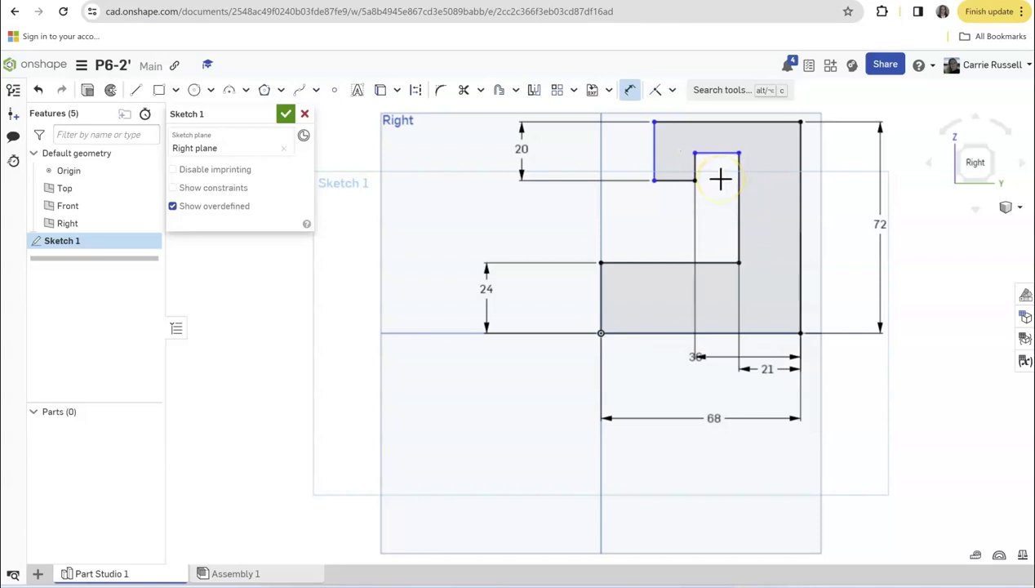
Step: Set the upper arm's thickness above the opening to 16 mm and the arm's overall length to 40 mm
left_click(689, 122)
left_click(714, 152)
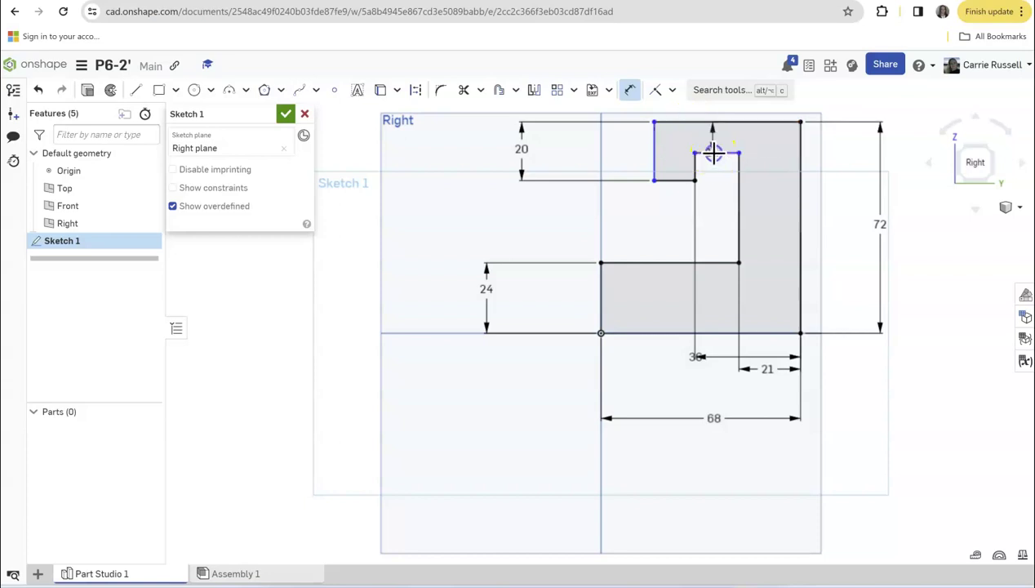
left_click(572, 140)
type("16")
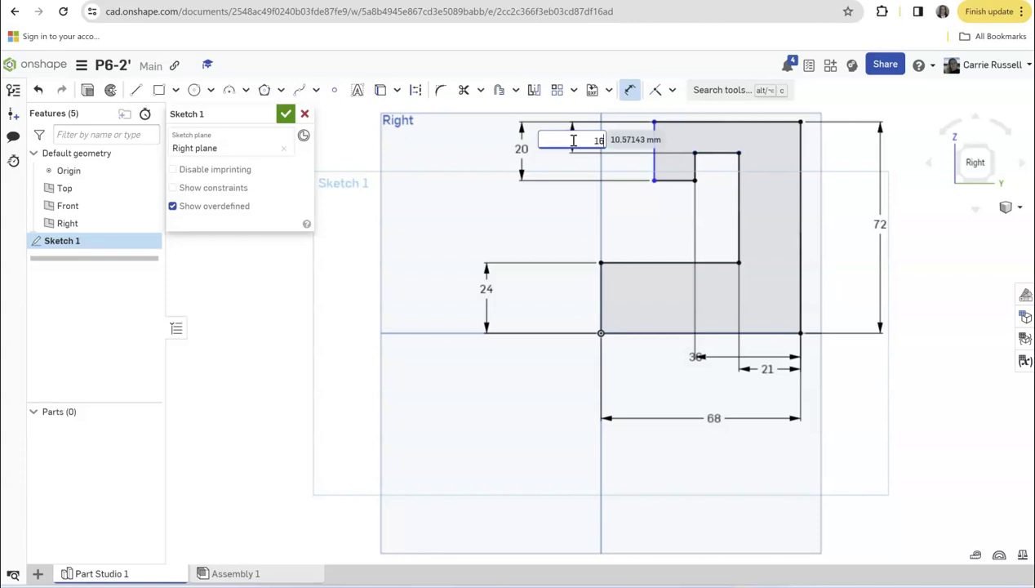
key("Return")
left_click(635, 125)
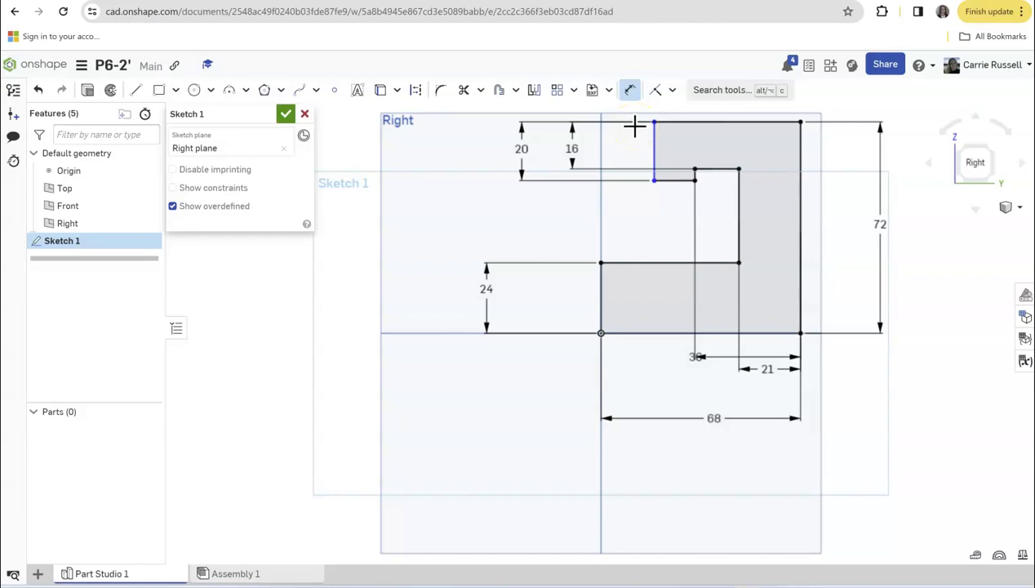
left_click(695, 112)
type("40")
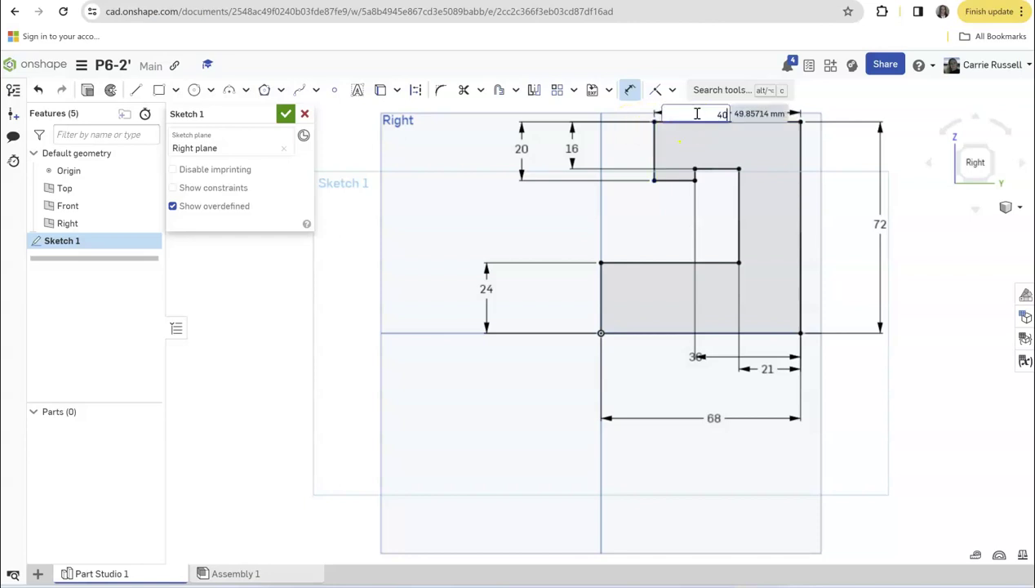
key("Return")
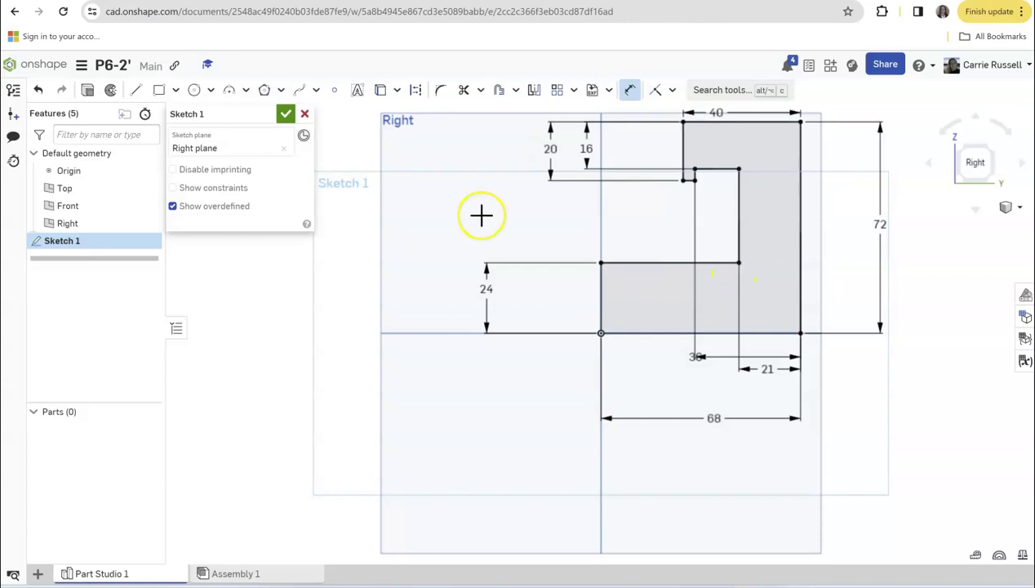
Step: Extrude the C-shaped profile 62 mm as a new solid and show it in isometric view
left_click(86, 90)
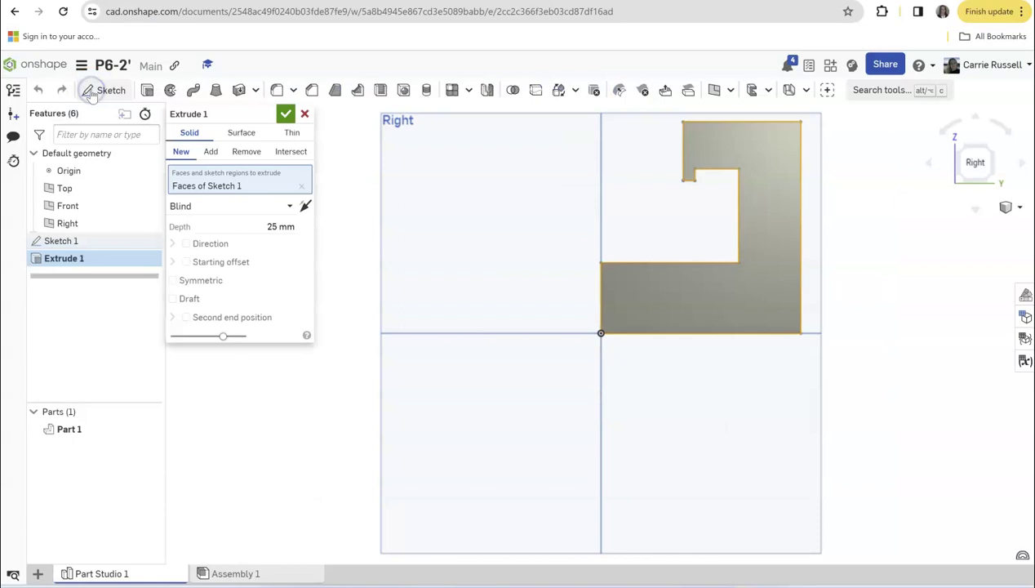
left_click(273, 226)
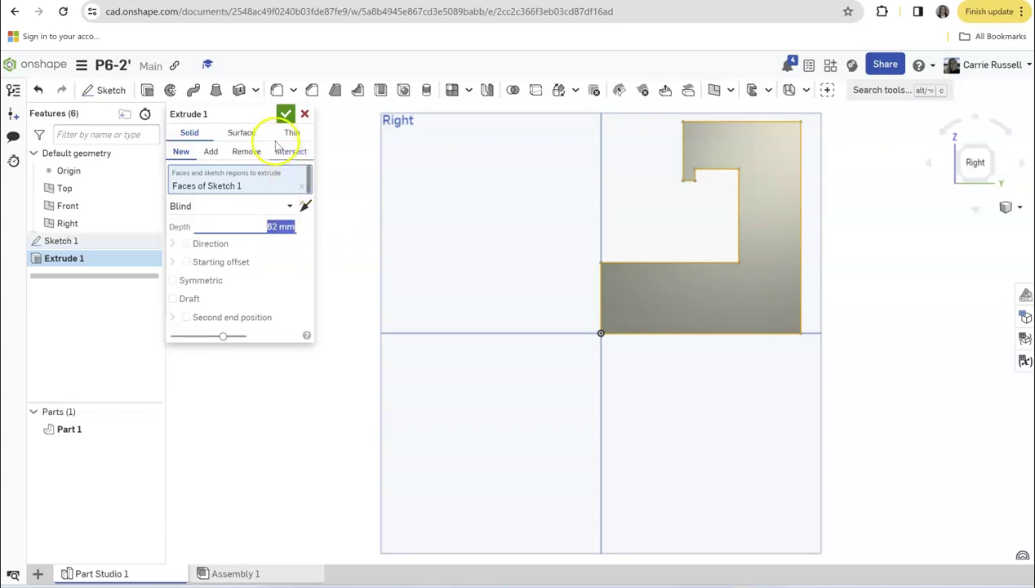
left_click(286, 113)
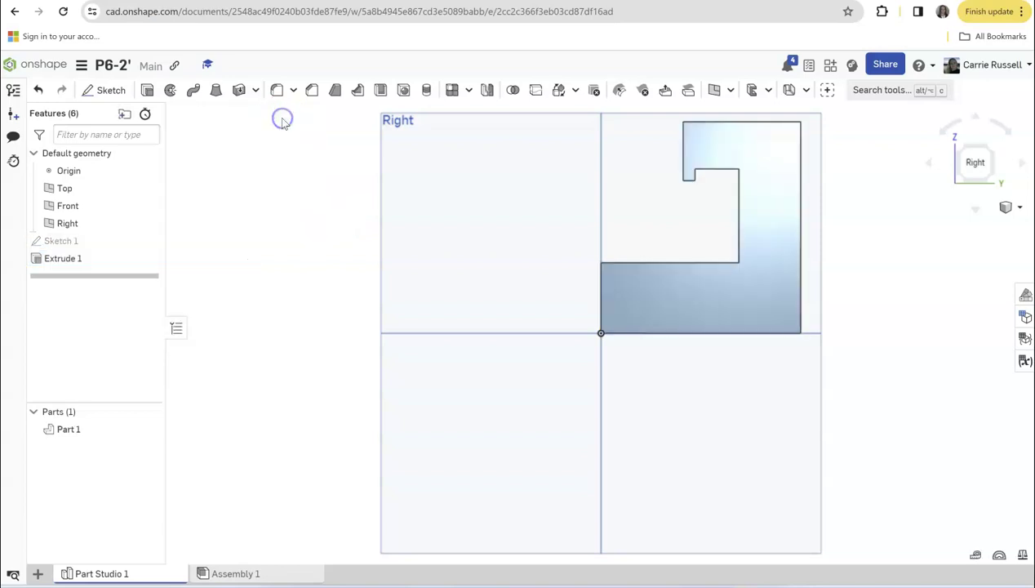
left_click(1011, 207)
left_click(958, 229)
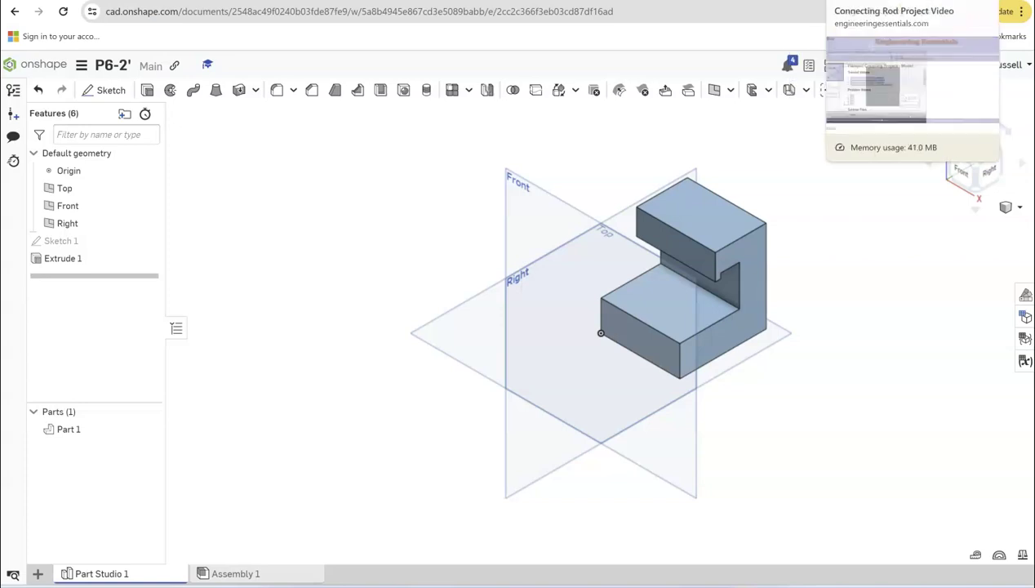
Step: Consult the P6-1 base reference video and, in a new sketch on the base's front face, draw a 62 mm line along its upper edge
left_click(865, 1)
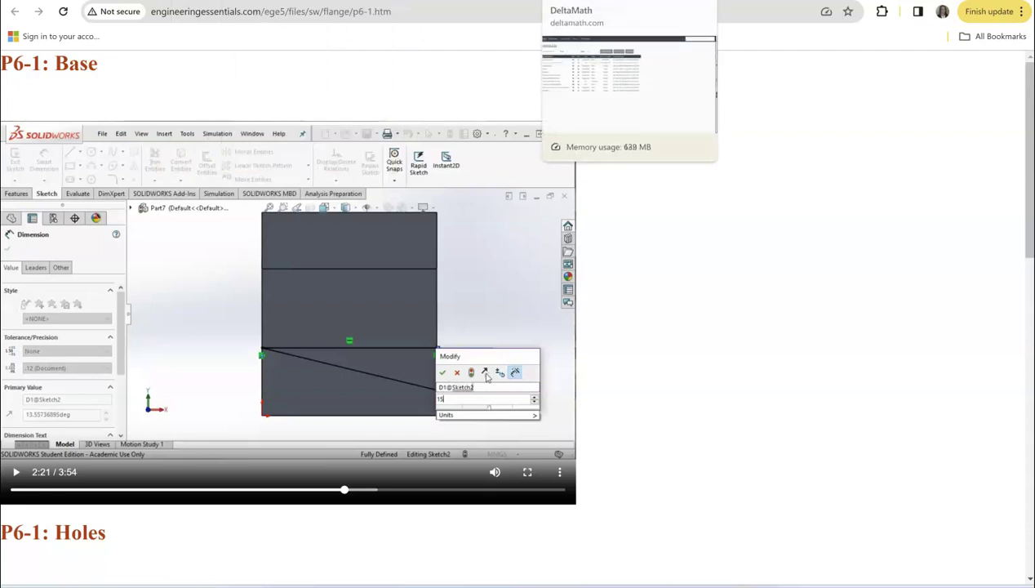
left_click(571, 0)
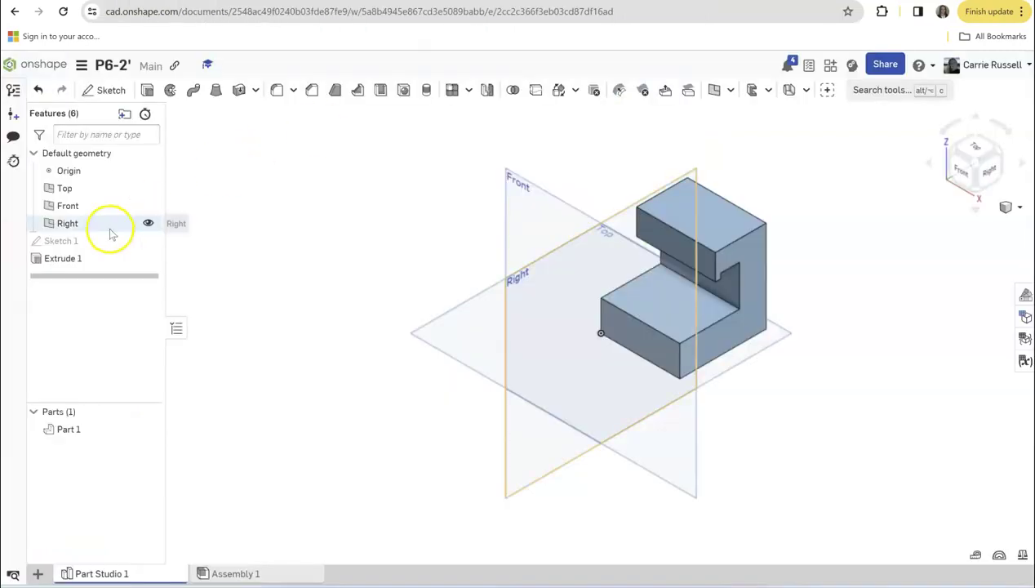
left_click(962, 170)
left_click(685, 279)
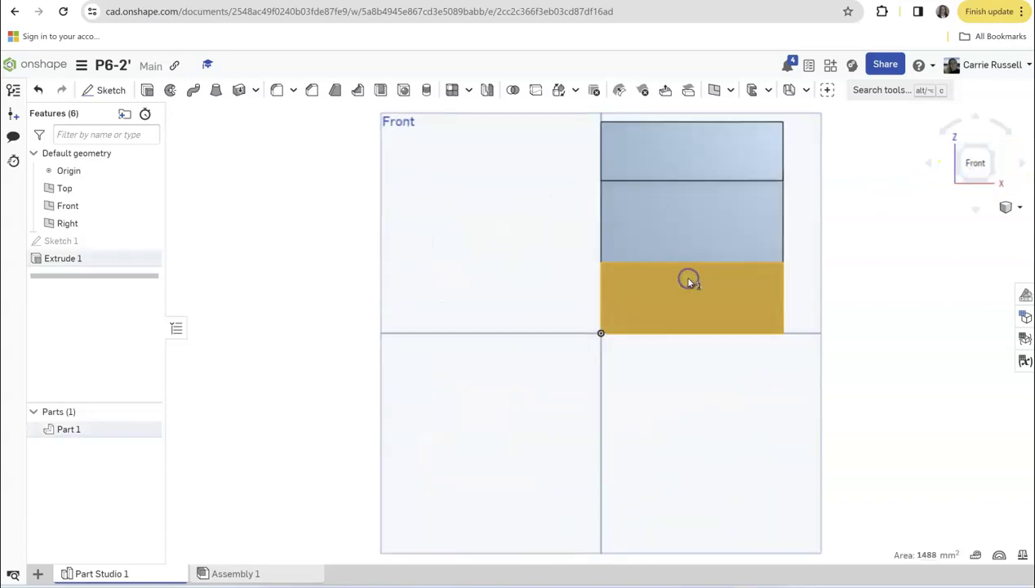
left_click(112, 90)
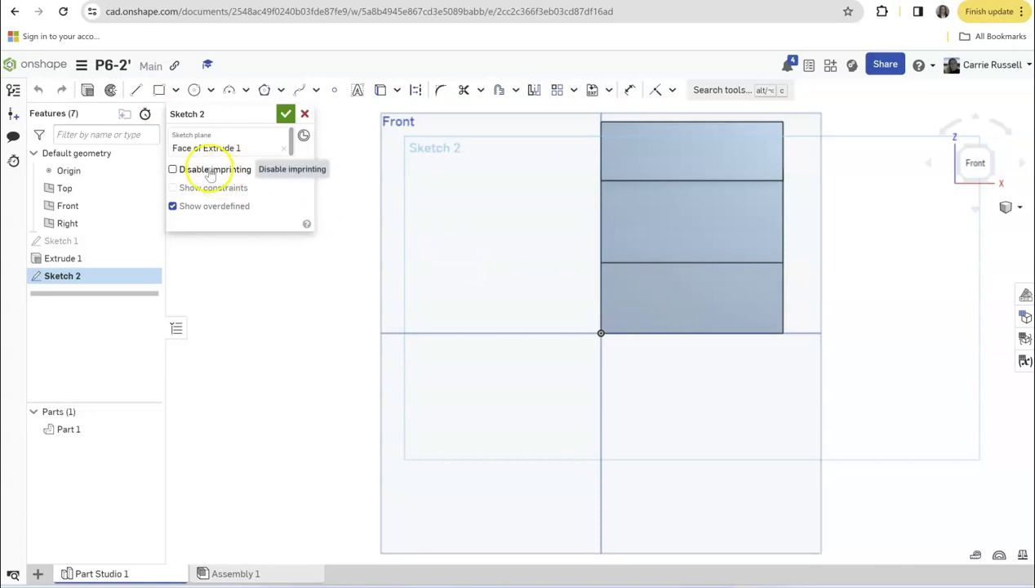
left_click(137, 90)
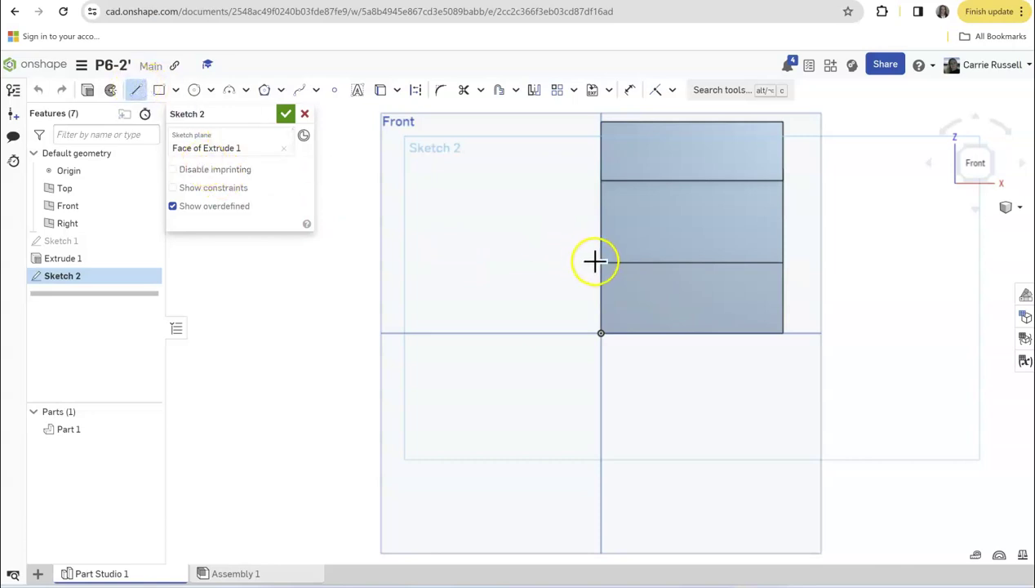
left_click_drag(601, 261, 782, 261)
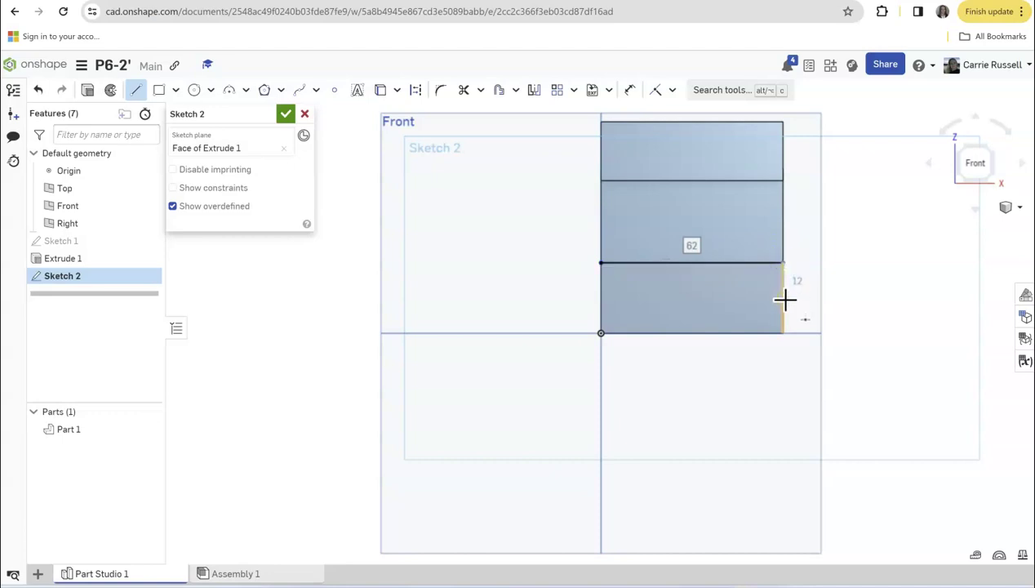
Step: Close the triangle with a vertical line about 12 mm long and a sloped line, and try to set the slope's angle to 15 degrees
left_click_drag(783, 298, 601, 262)
left_click(277, 285)
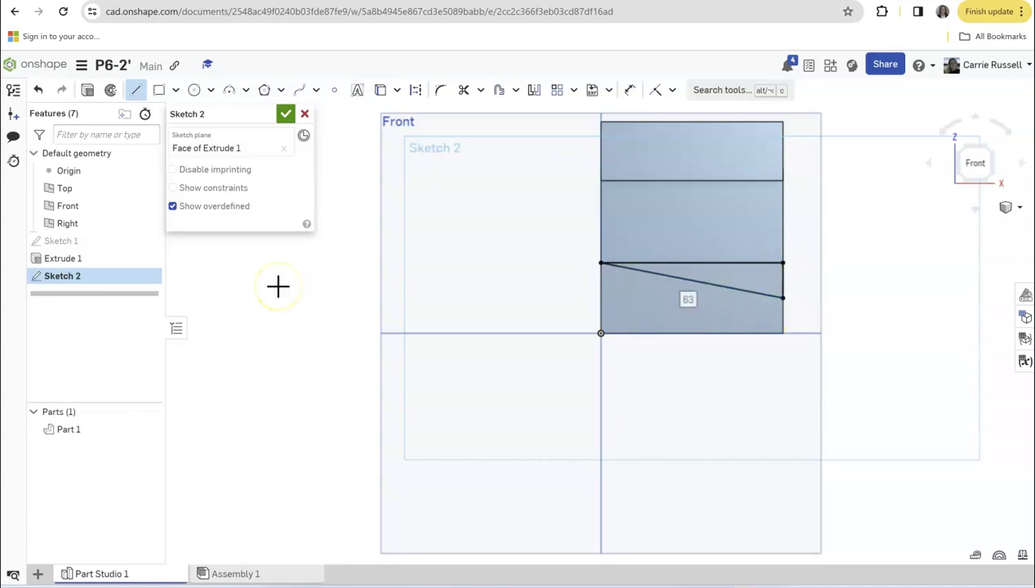
left_click(630, 92)
left_click(693, 264)
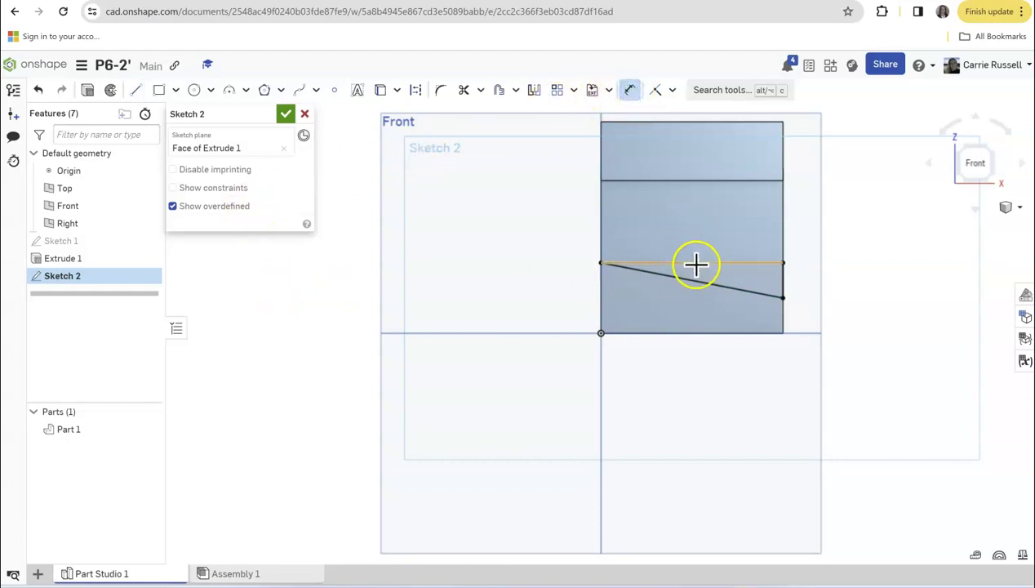
left_click_drag(695, 280, 850, 286)
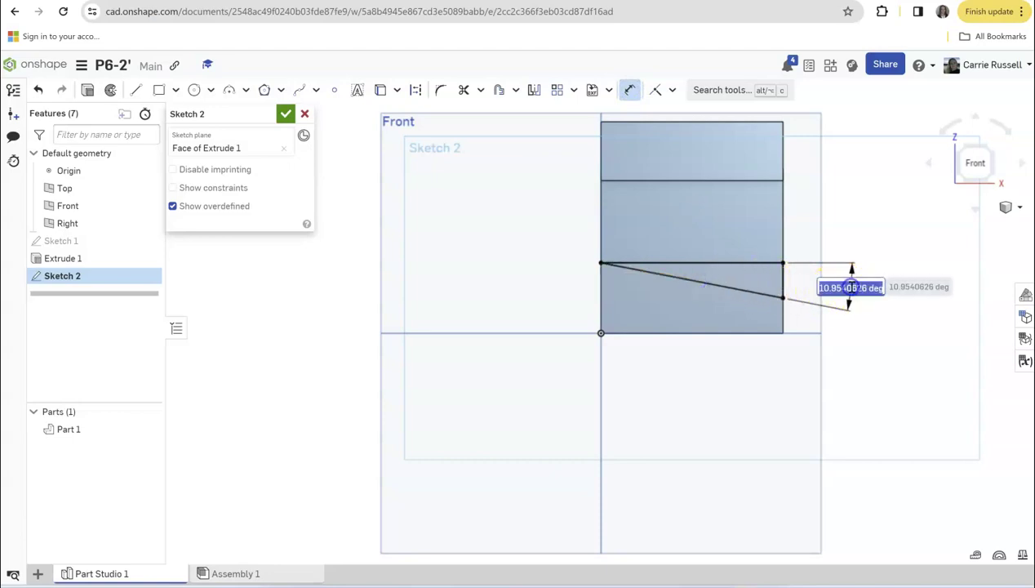
type("15")
key("Return")
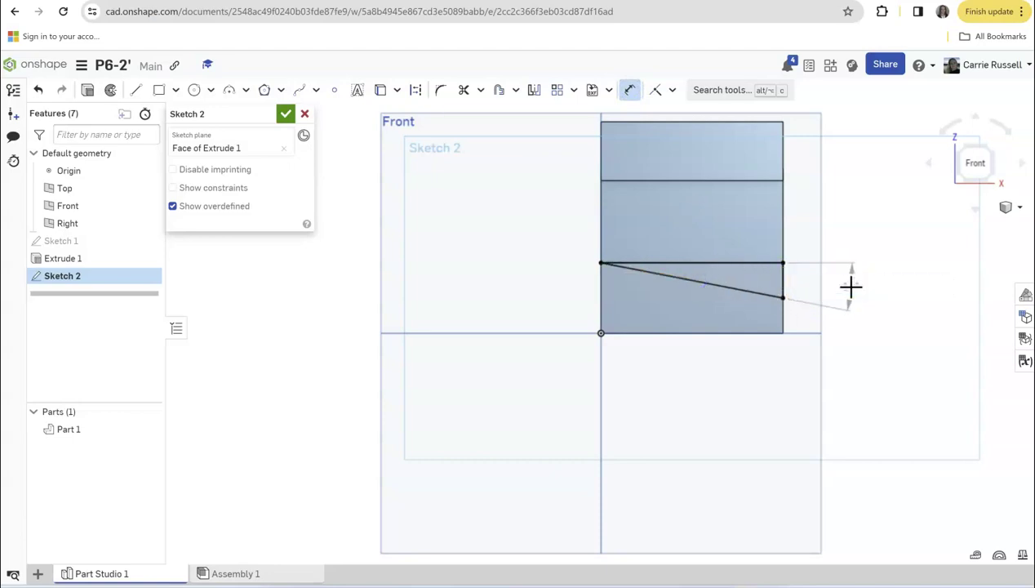
double_click(850, 286)
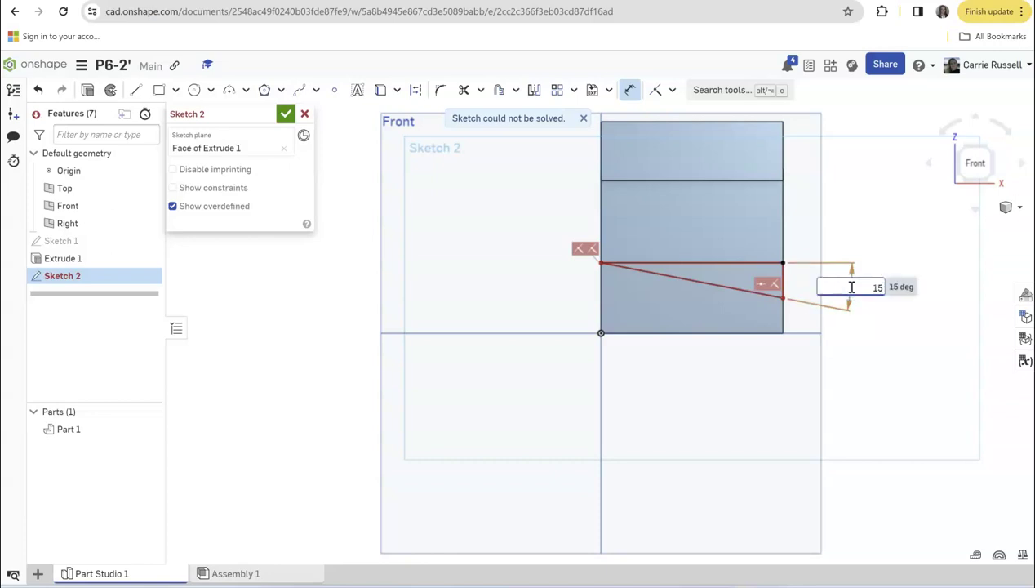
key("Return")
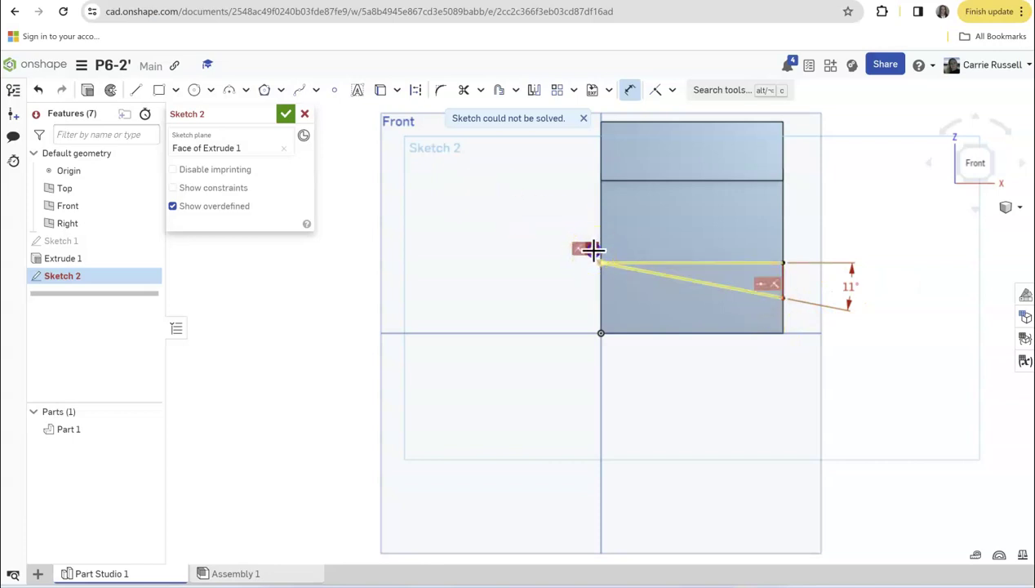
Step: Delete the conflicting coincident constraint at the sloped line's upper end
left_click(592, 249)
key("Delete")
left_click(602, 249)
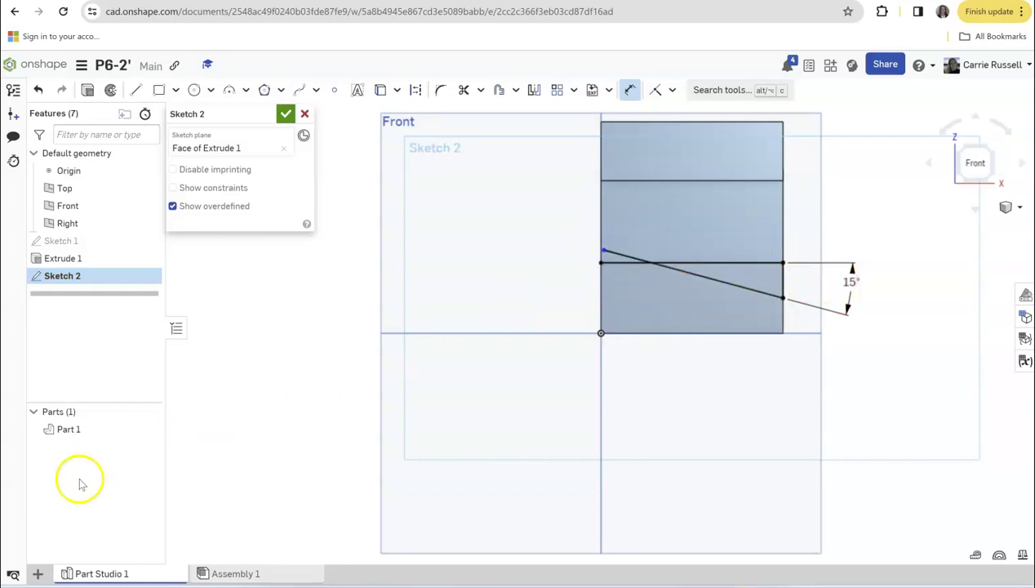
key("Escape")
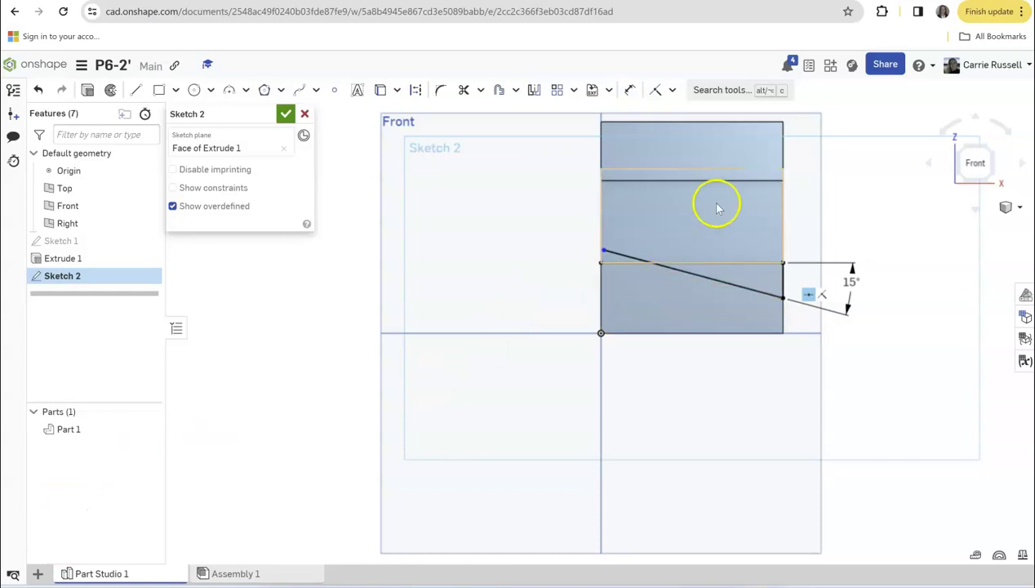
Step: Trim away the sloped line and the short vertical line, leaving the horizontal line along the base's upper edge
left_click(782, 300)
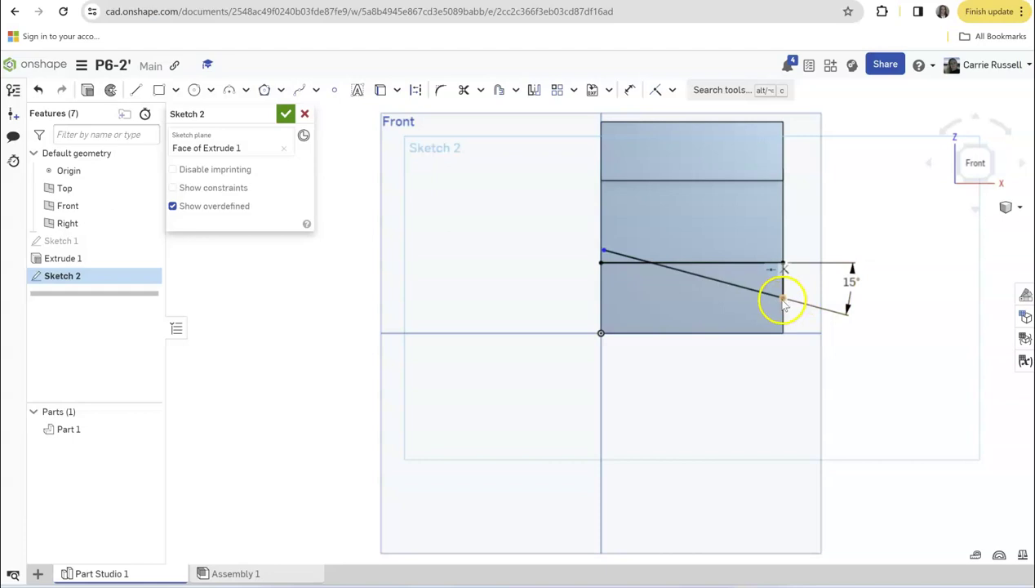
left_click(604, 252)
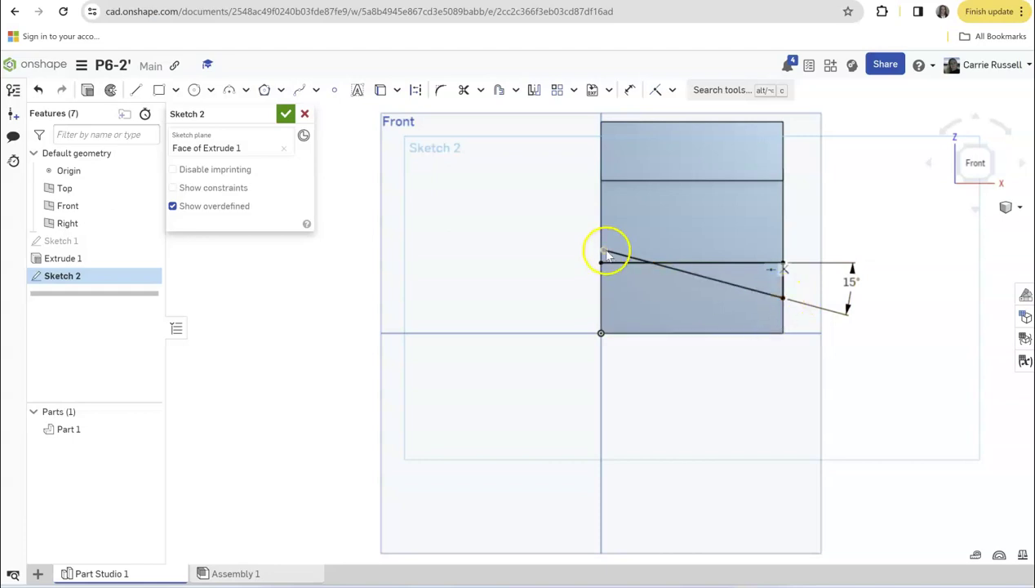
key("m")
left_click(618, 257)
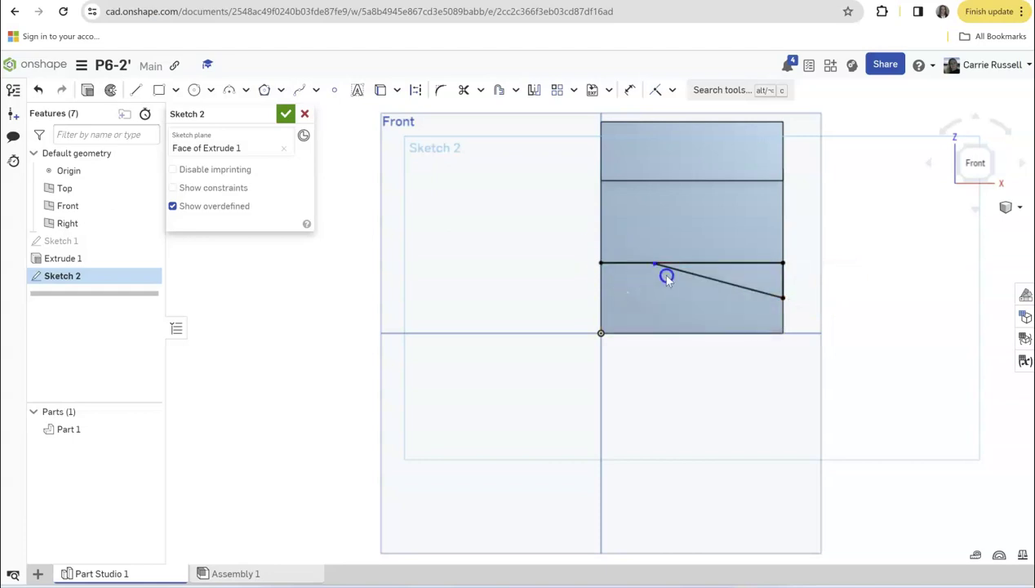
left_click(735, 286)
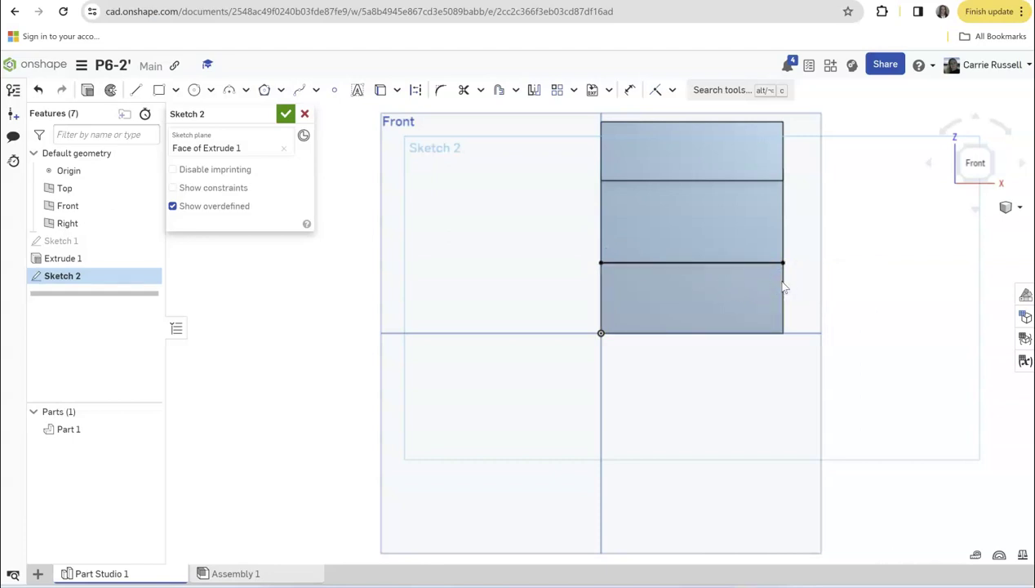
Step: Draw a vertical line about 16 mm down the base's right edge and a sloped line back to the upper left corner
left_click(136, 90)
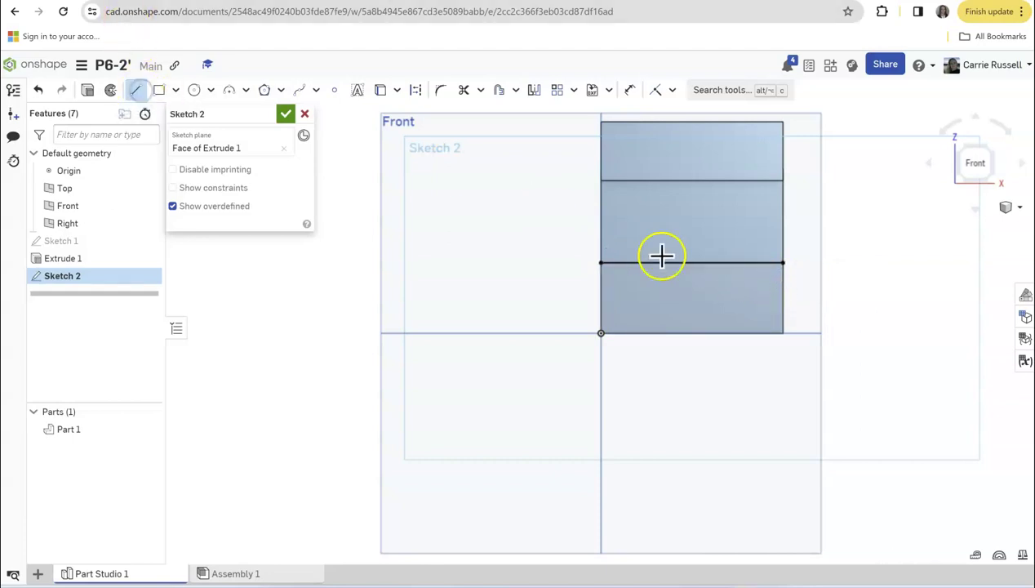
left_click(783, 262)
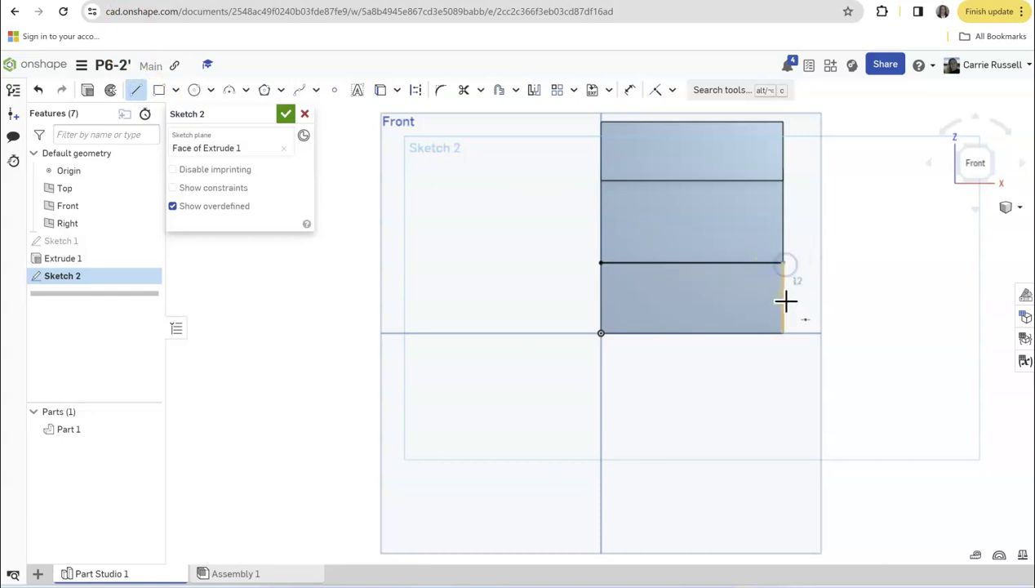
left_click(784, 297)
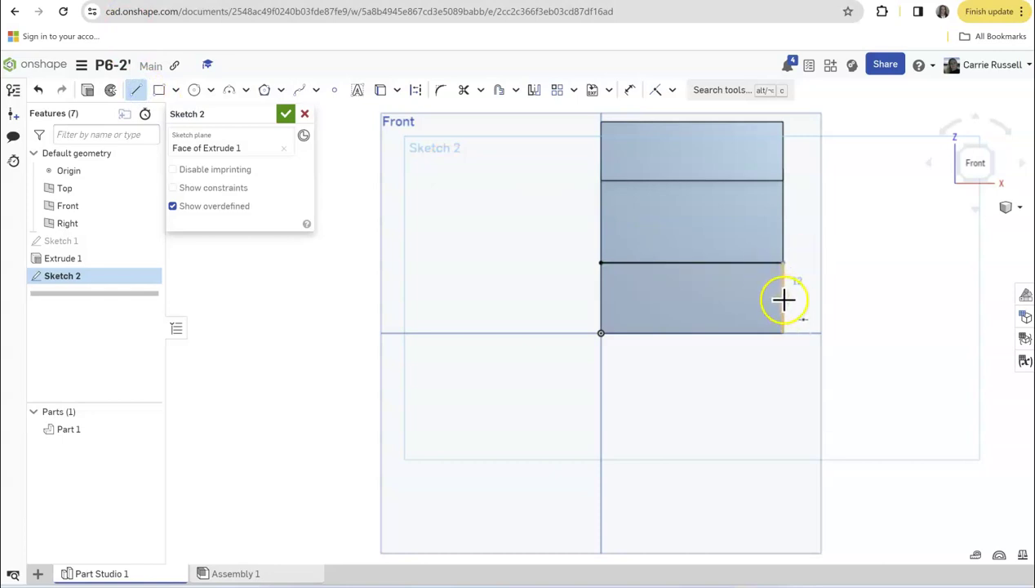
left_click(784, 311)
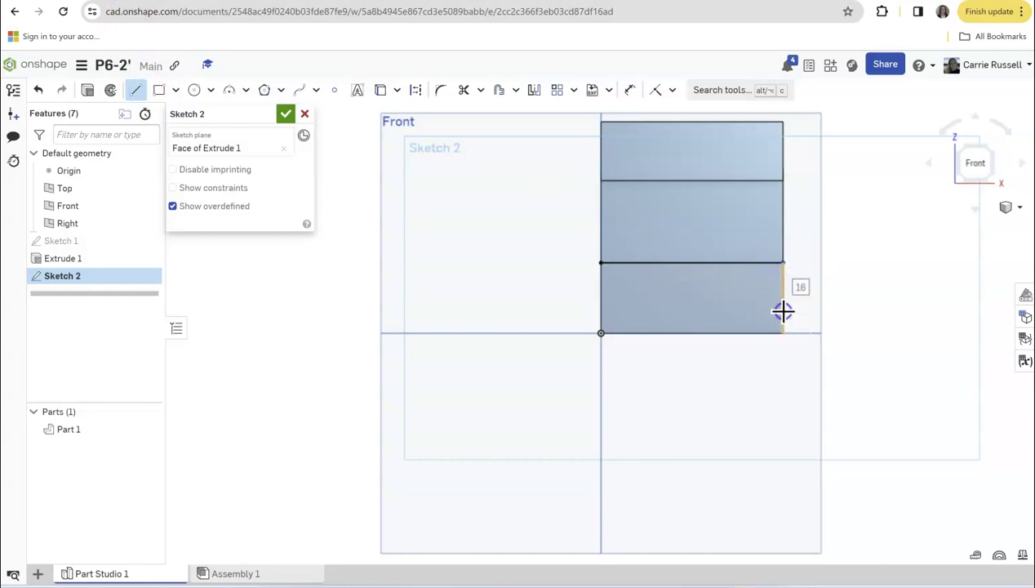
left_click(601, 262)
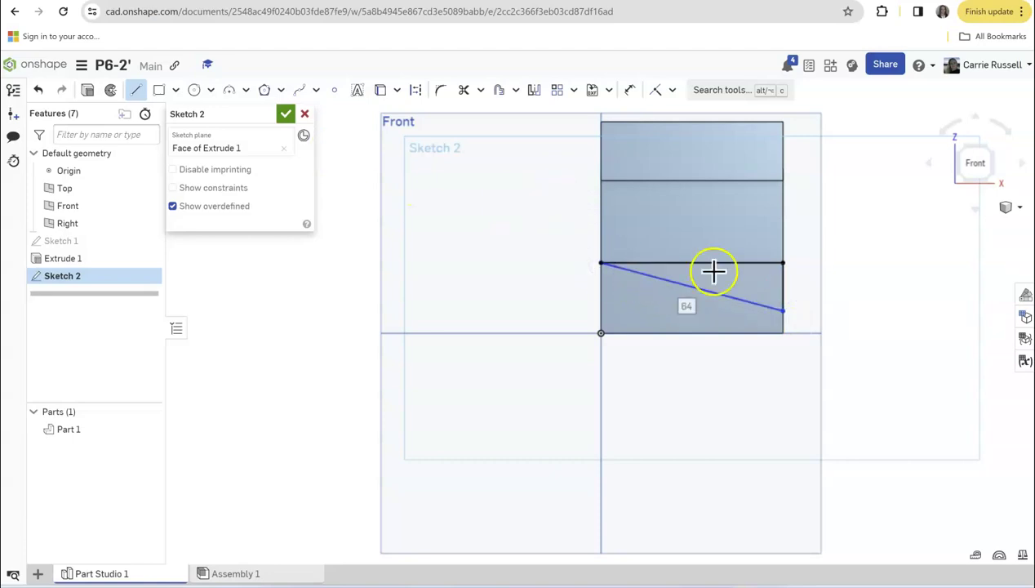
Step: Dimension the angle between the horizontal line and the sloped line as 15 degrees
left_click(632, 92)
left_click(661, 262)
left_click(662, 280)
left_click(847, 291)
type("15")
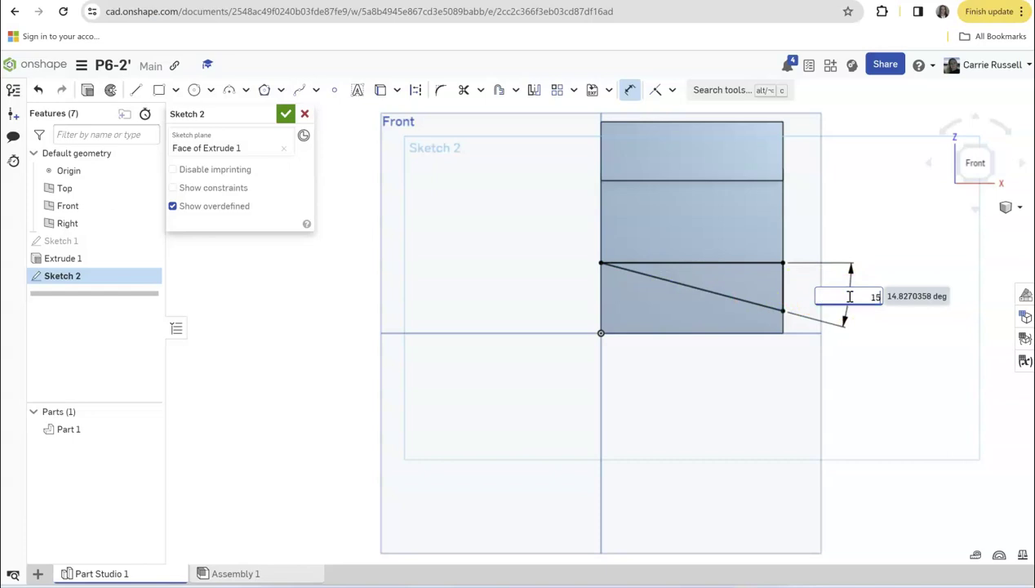
key("Return")
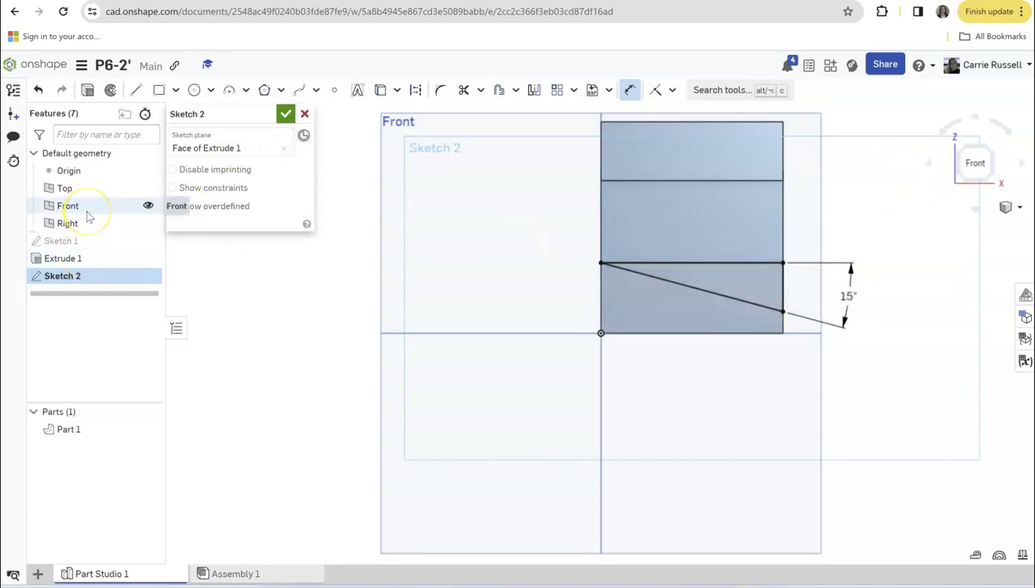
Step: Cut the triangular region out of the base with a 47 mm blind Remove extrude and show the part in isometric view
left_click(90, 92)
key("shift+e")
left_click(238, 152)
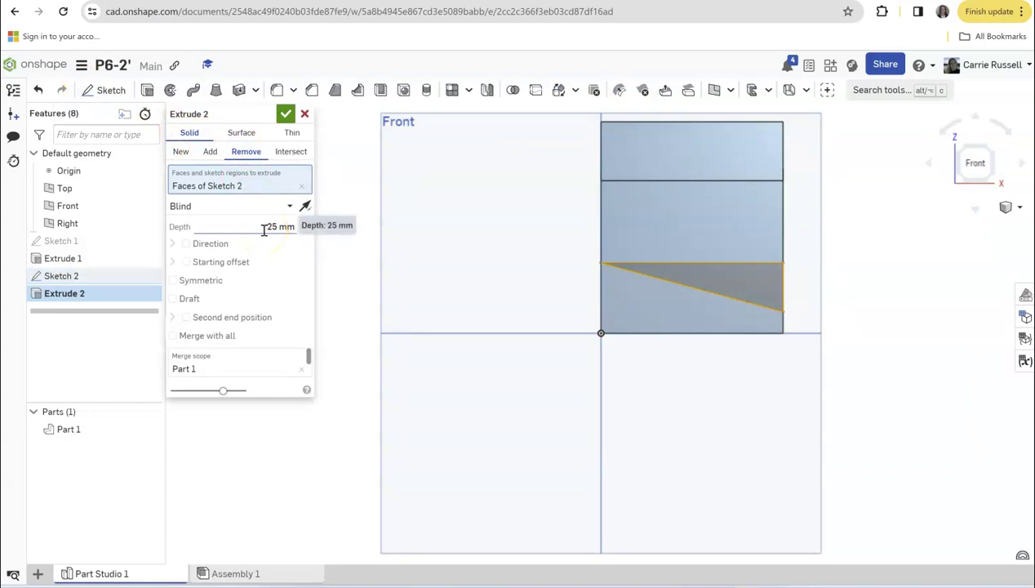
left_click(263, 229)
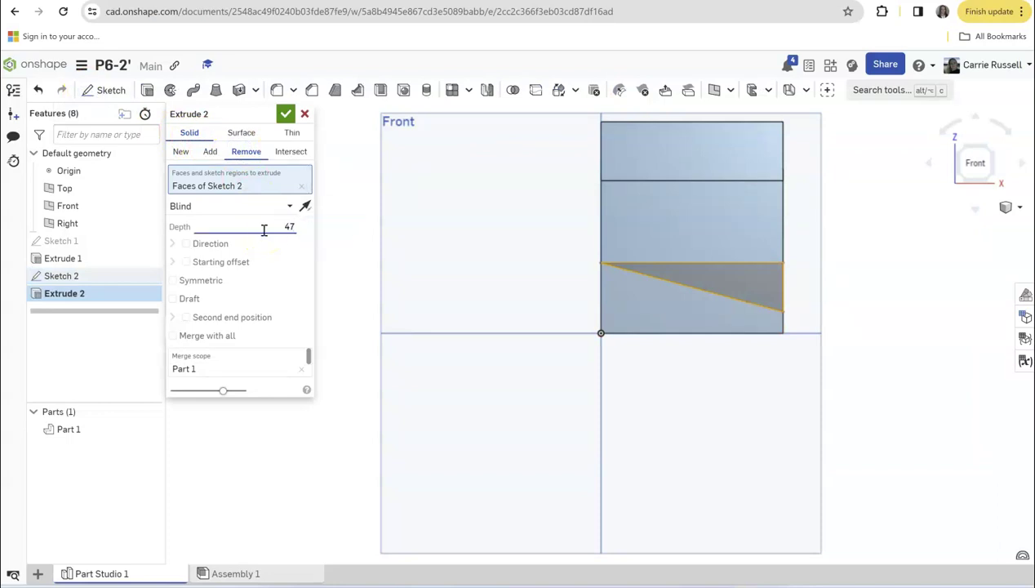
left_click(285, 115)
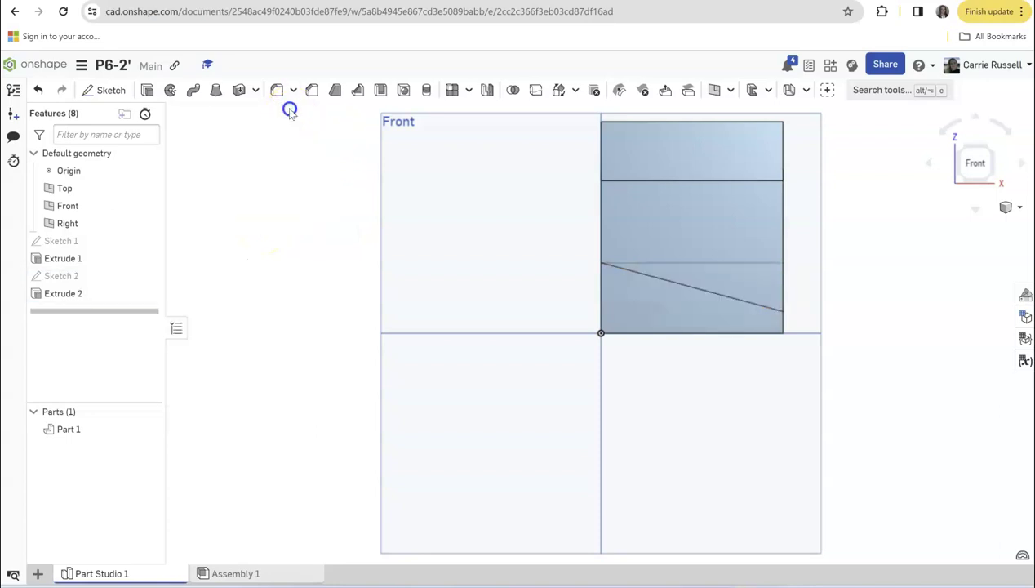
left_click(1019, 208)
left_click(970, 225)
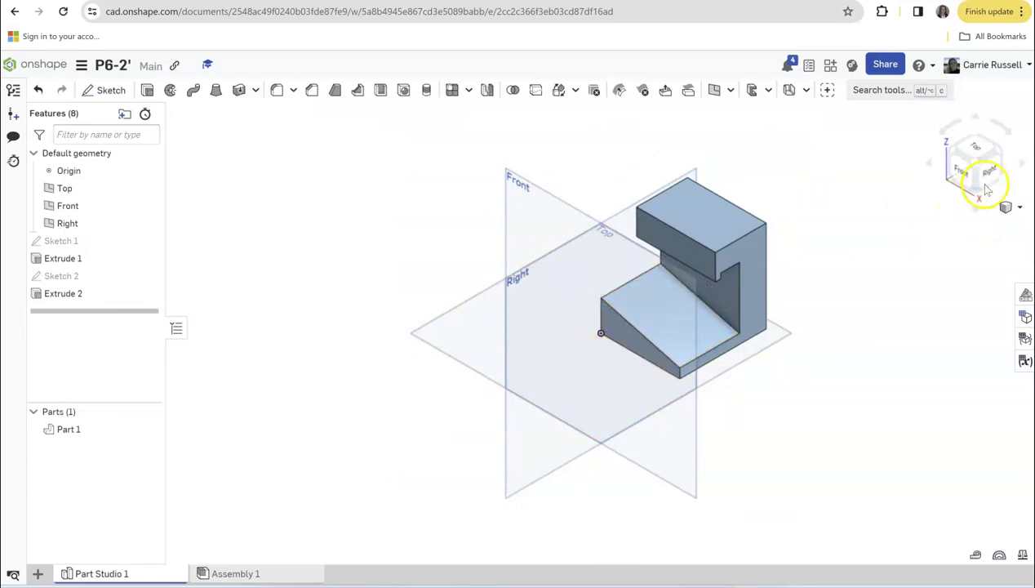
Step: Start a new sketch on the sloped base's front face and consult the next profile in the reference video at 3:04
left_click(958, 176)
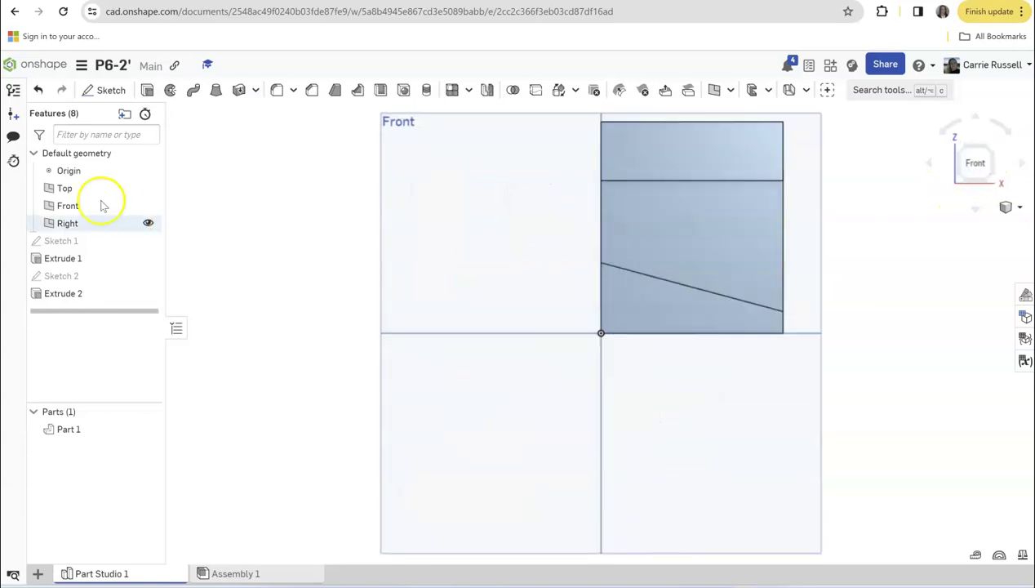
left_click(93, 91)
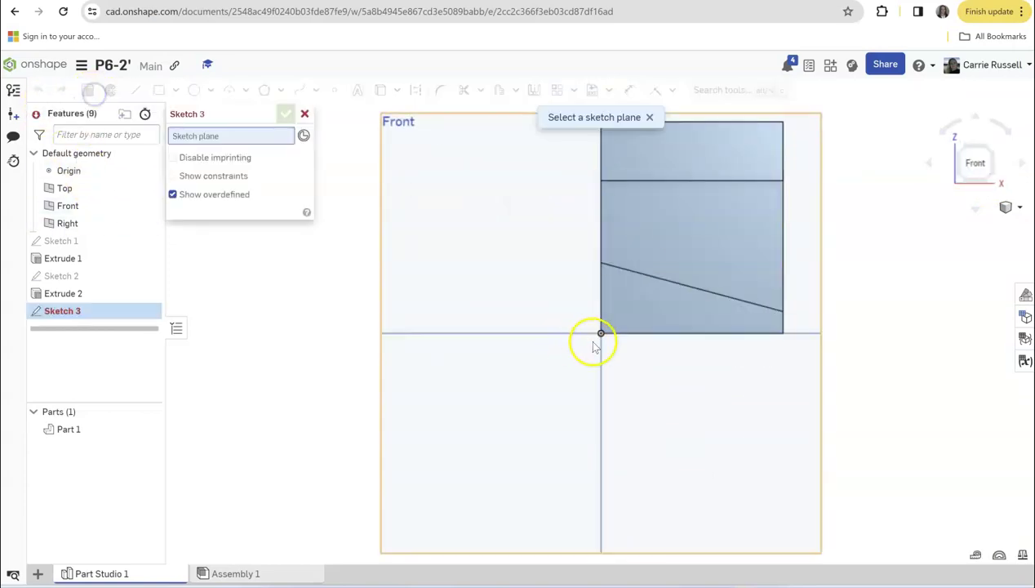
left_click(623, 300)
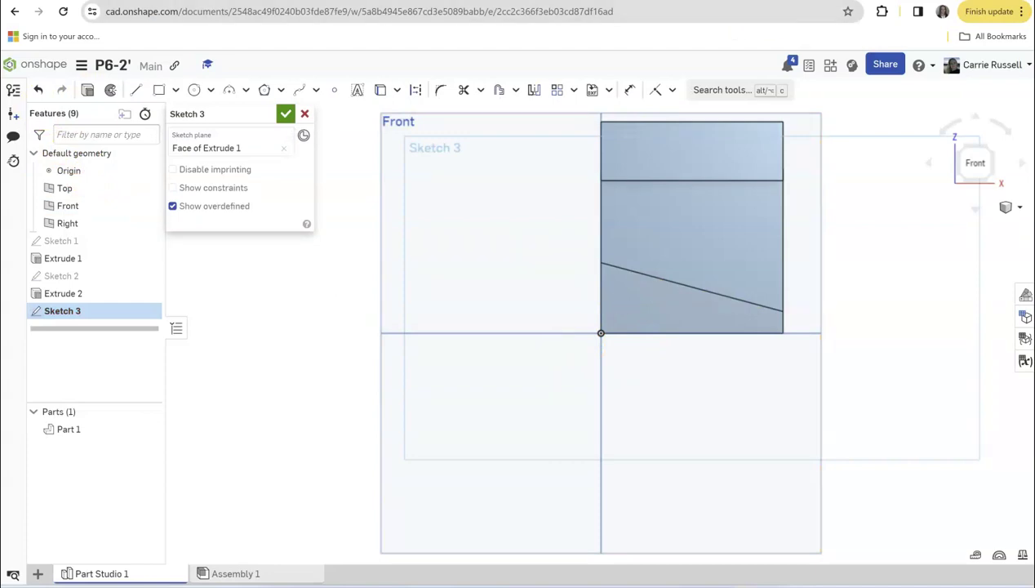
key("ctrl+Tab")
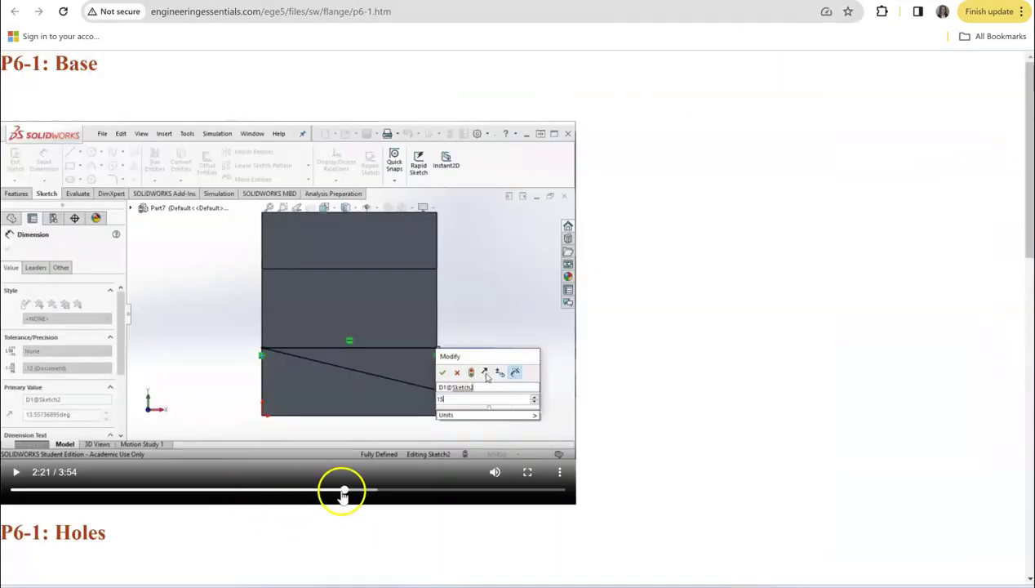
left_click_drag(344, 490, 445, 490)
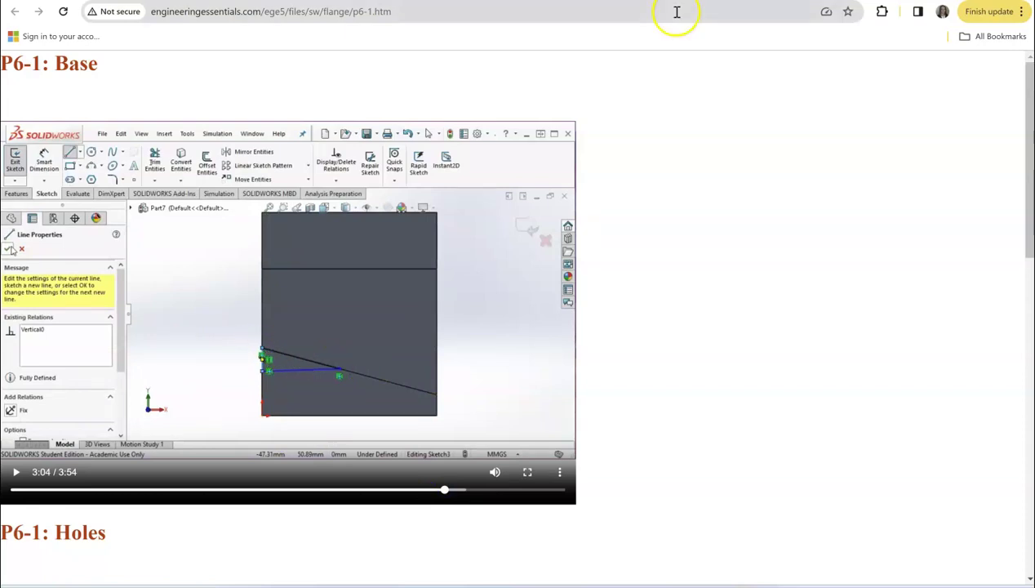
left_click(548, 1)
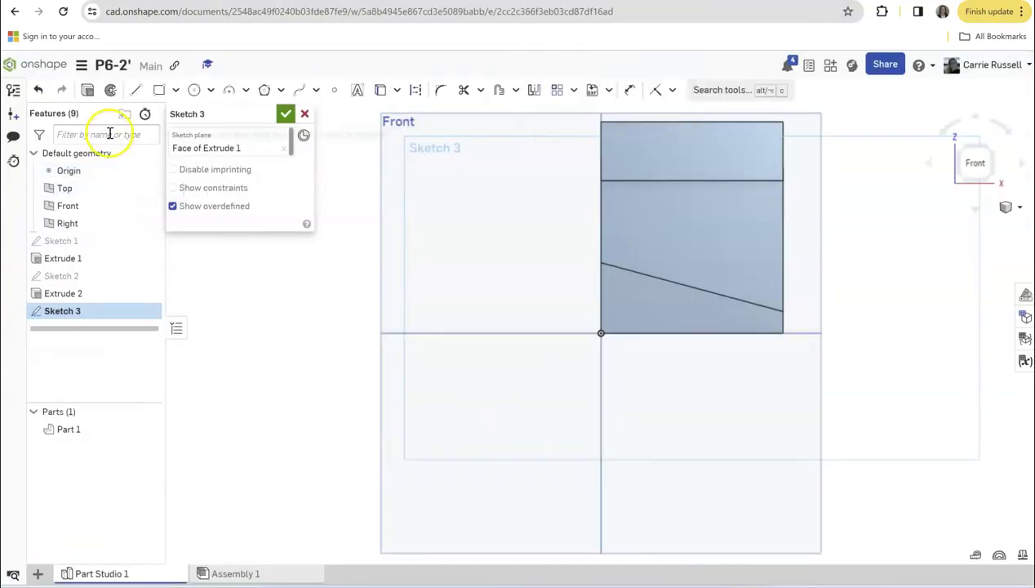
Step: Sketch a triangle below the base's upper left corner from a horizontal line about 36 mm long and a line along the sloped edge
left_click(135, 90)
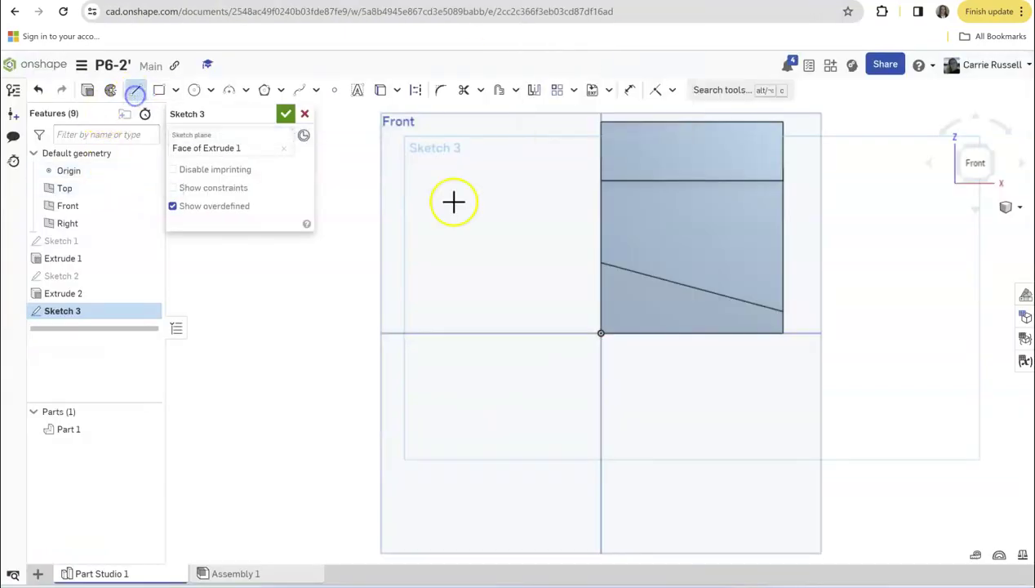
left_click(601, 261)
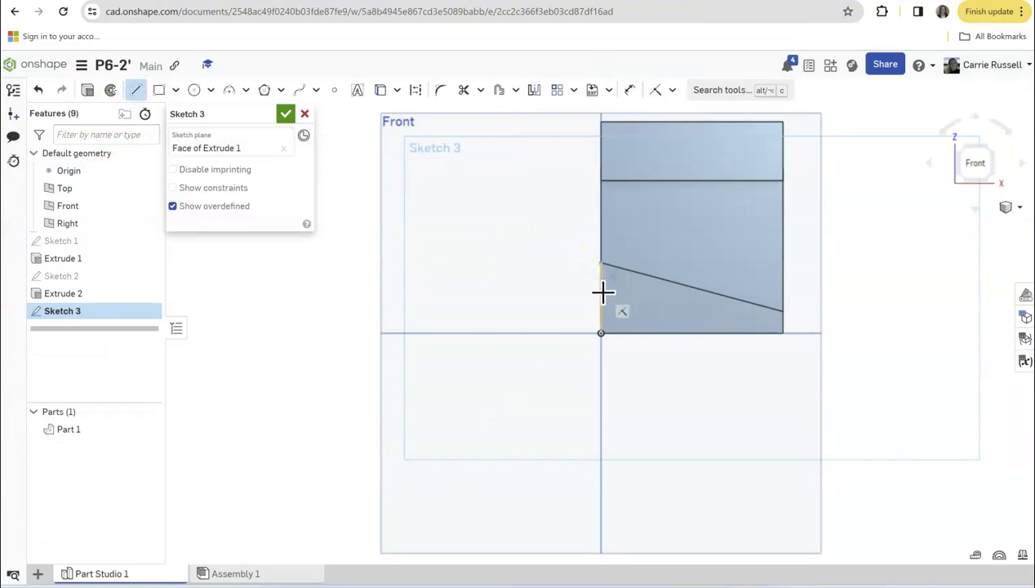
left_click_drag(603, 289, 701, 290)
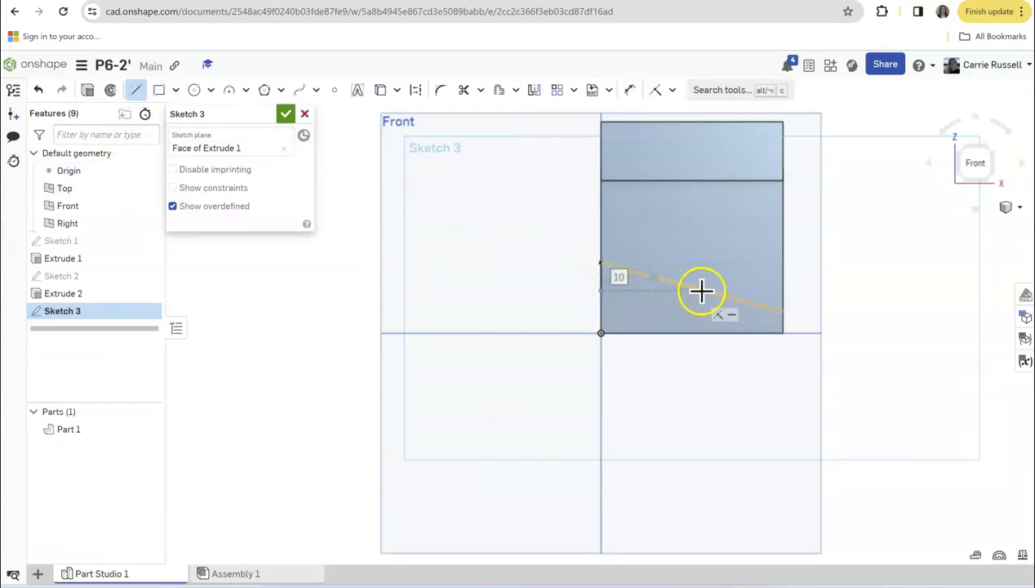
left_click(701, 290)
left_click(601, 259)
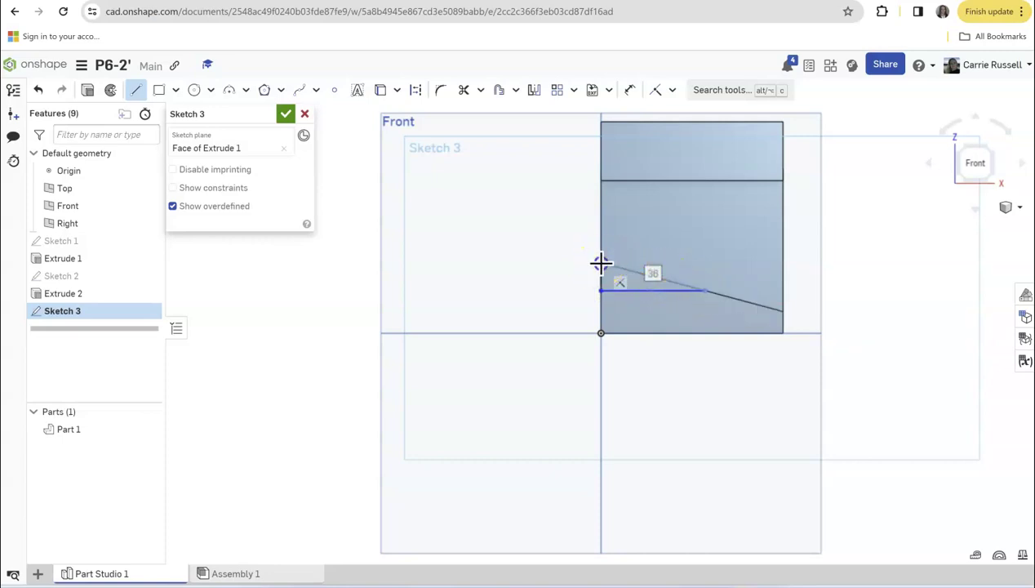
left_click(808, 169)
left_click(617, 268)
left_click(612, 289)
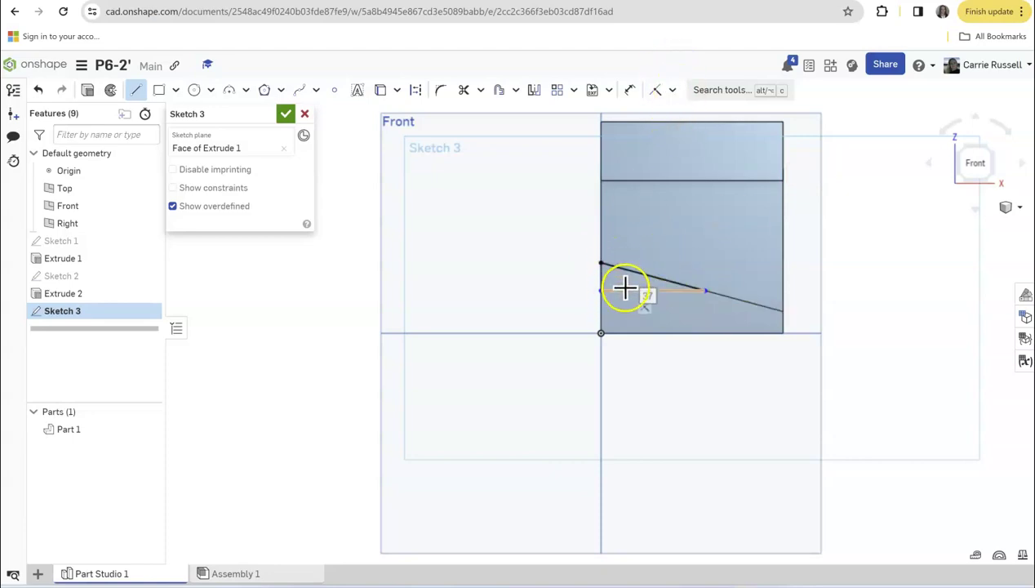
key("Escape")
Step: Apply a Horizontal constraint to the triangle's lower line
left_click(621, 290)
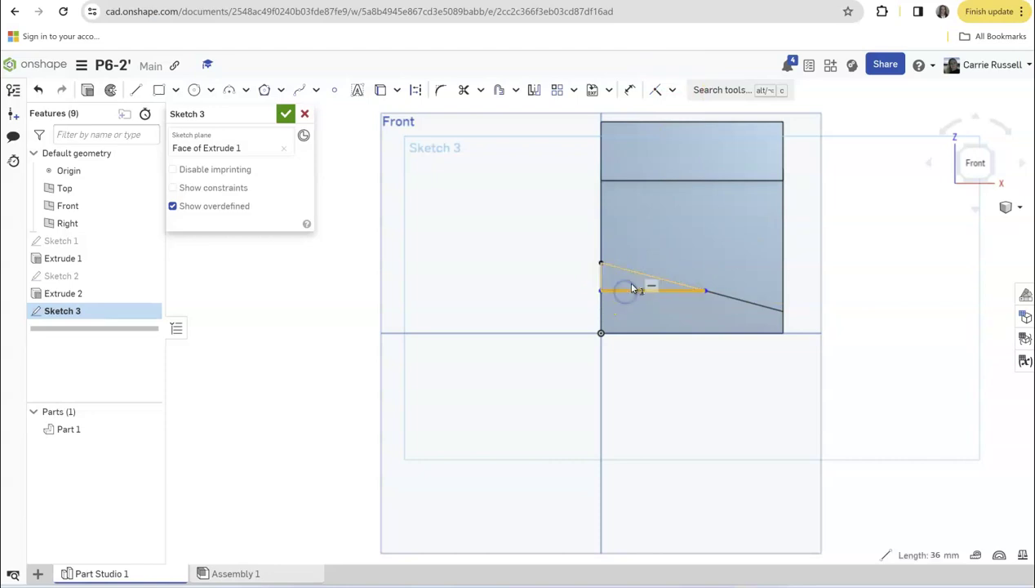
left_click(671, 90)
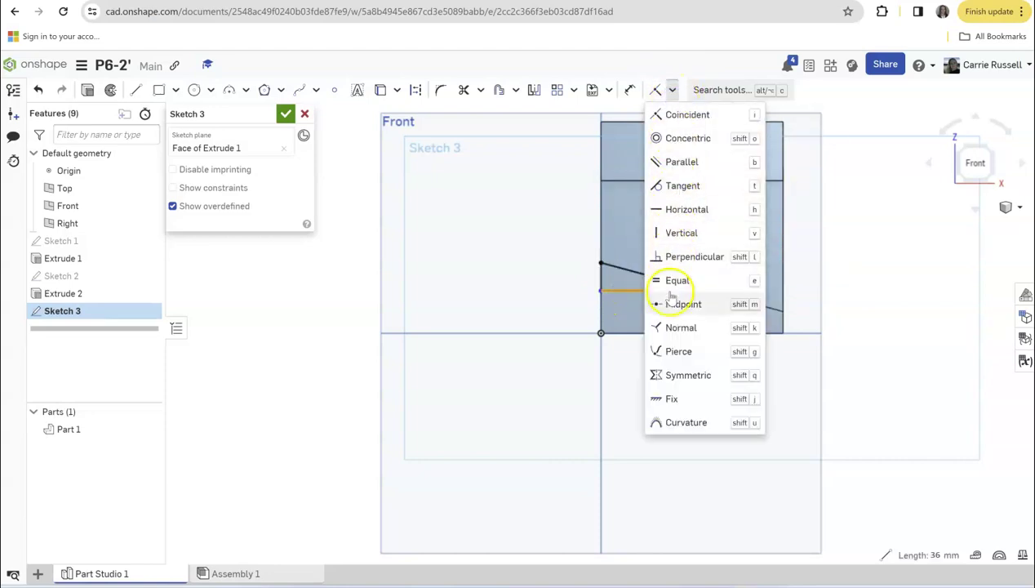
left_click(684, 210)
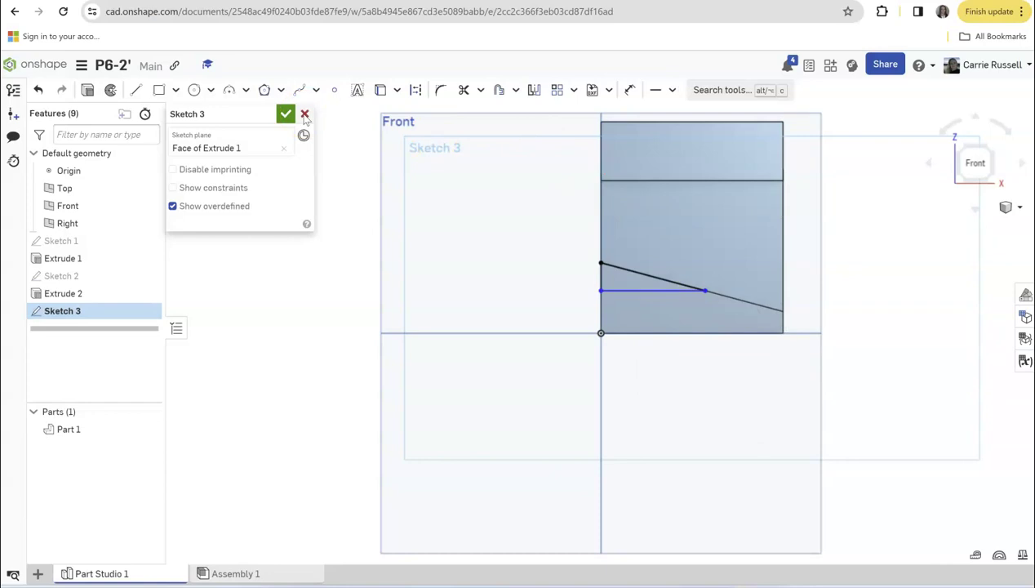
Step: Dimension the height of the triangle's horizontal line above the base's bottom edge as 15 mm
left_click(630, 90)
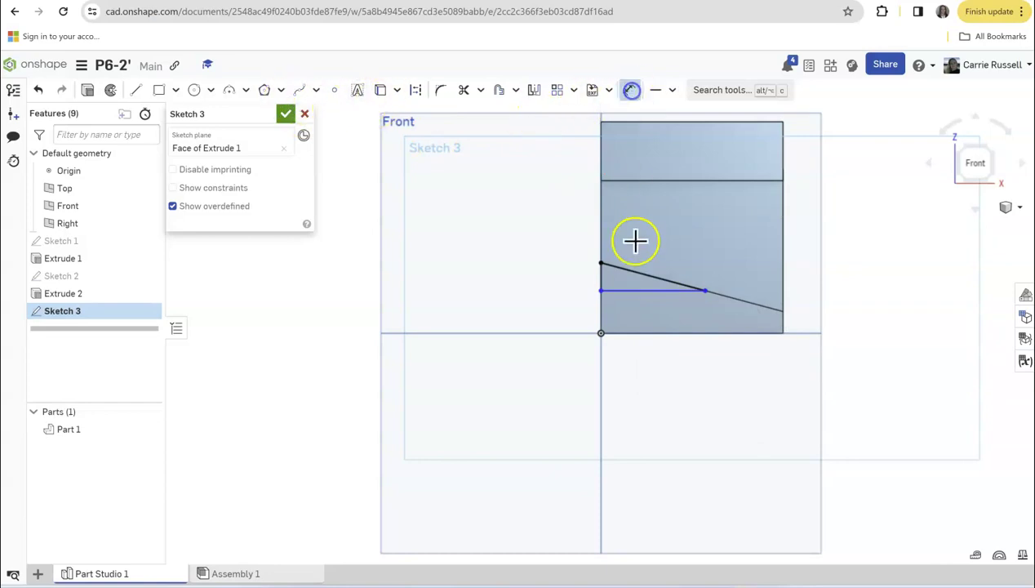
left_click(640, 295)
left_click(643, 334)
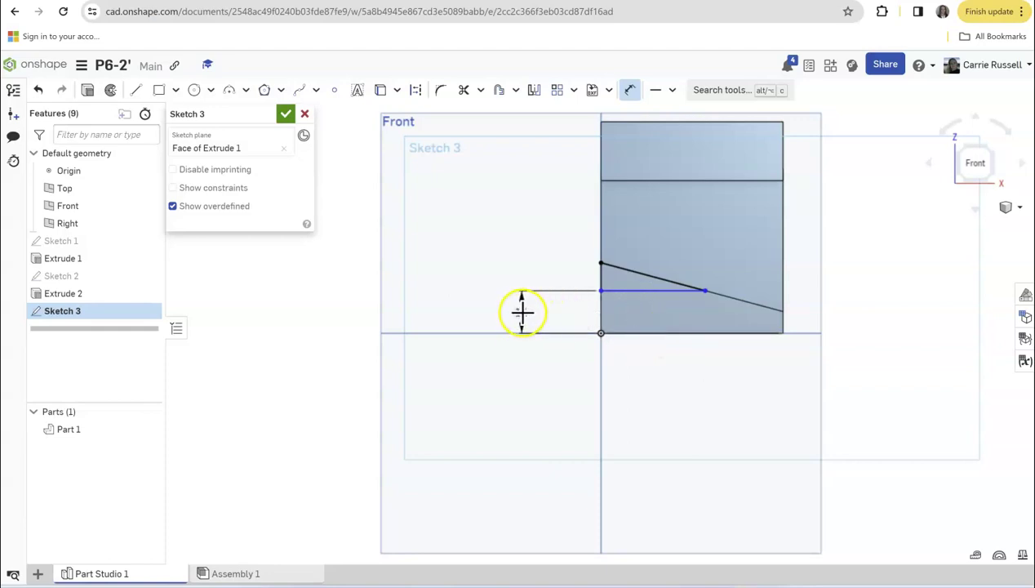
left_click(522, 312)
type("15")
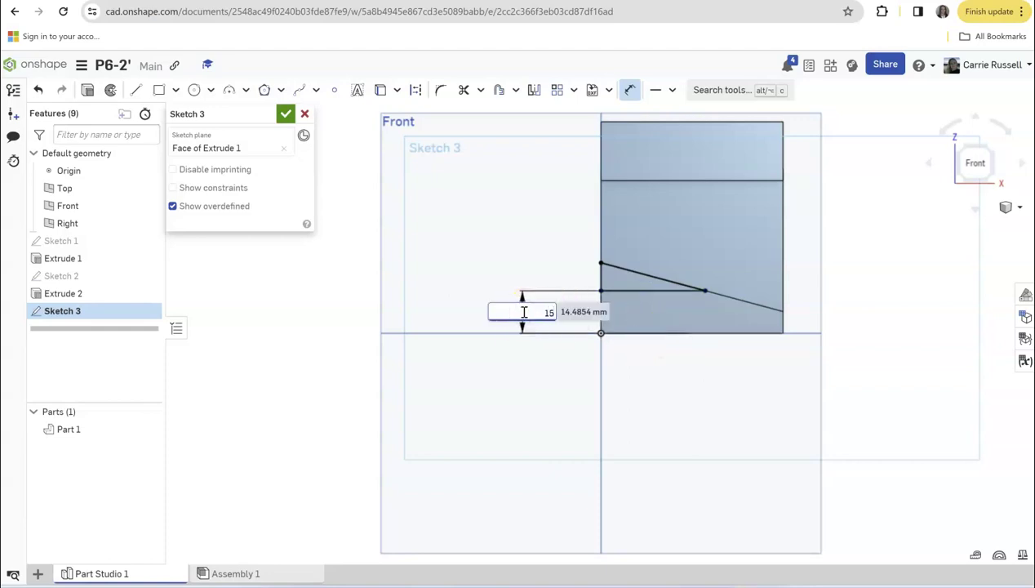
key("Return")
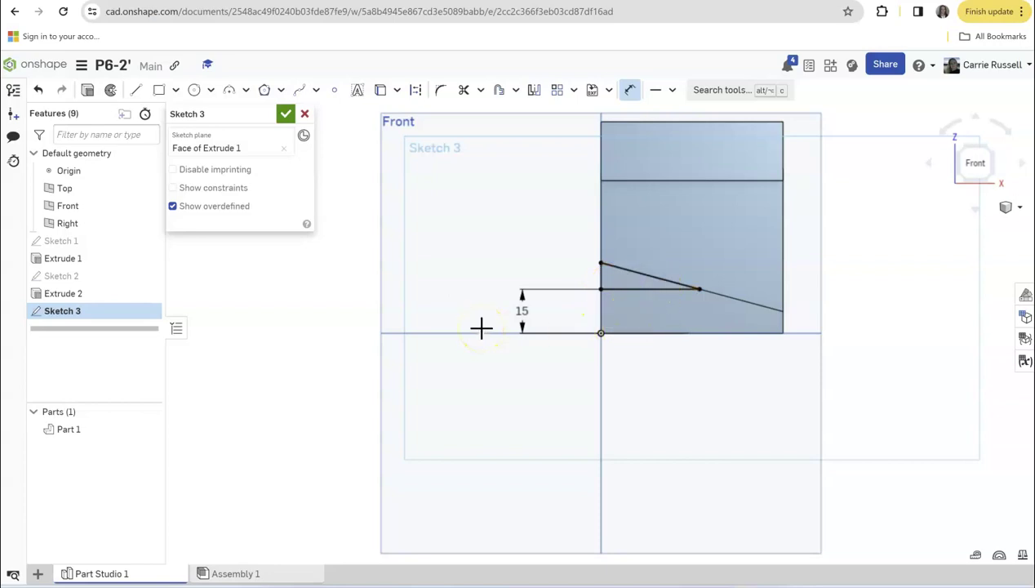
Step: Cut the triangular region out of the base with a 28 mm blind Remove extrude and show the part in isometric view
left_click(86, 91)
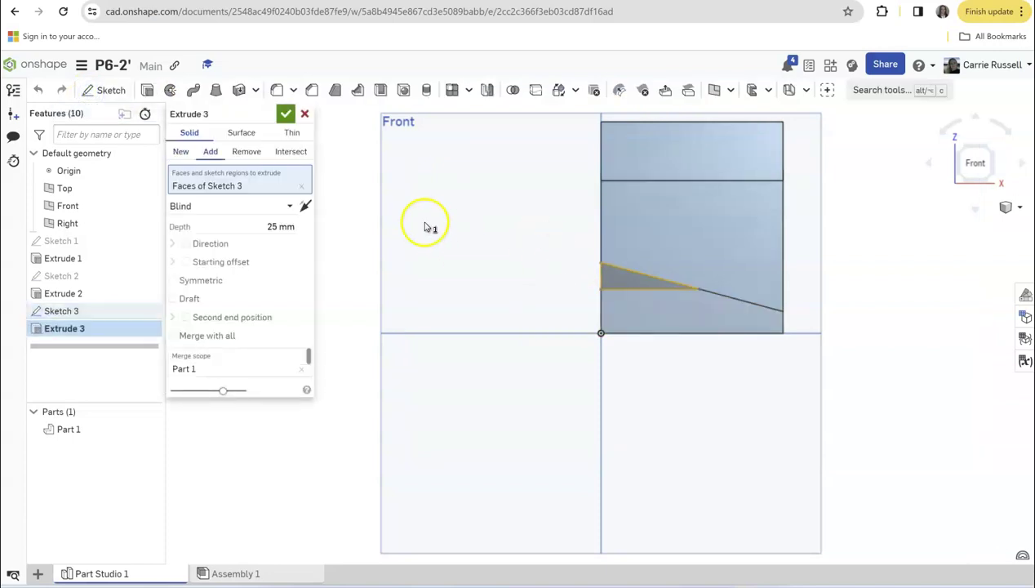
left_click(245, 154)
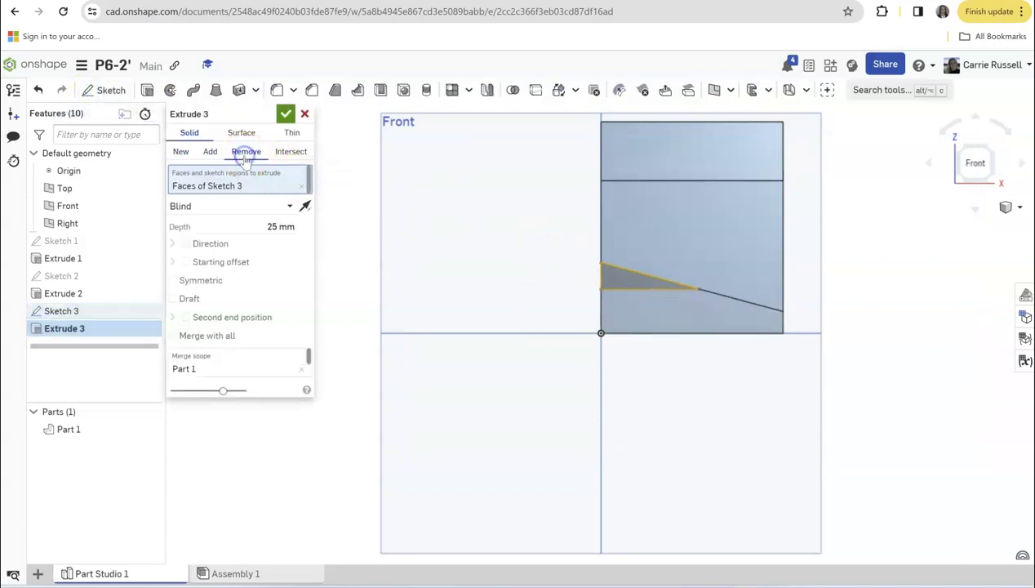
left_click(279, 229)
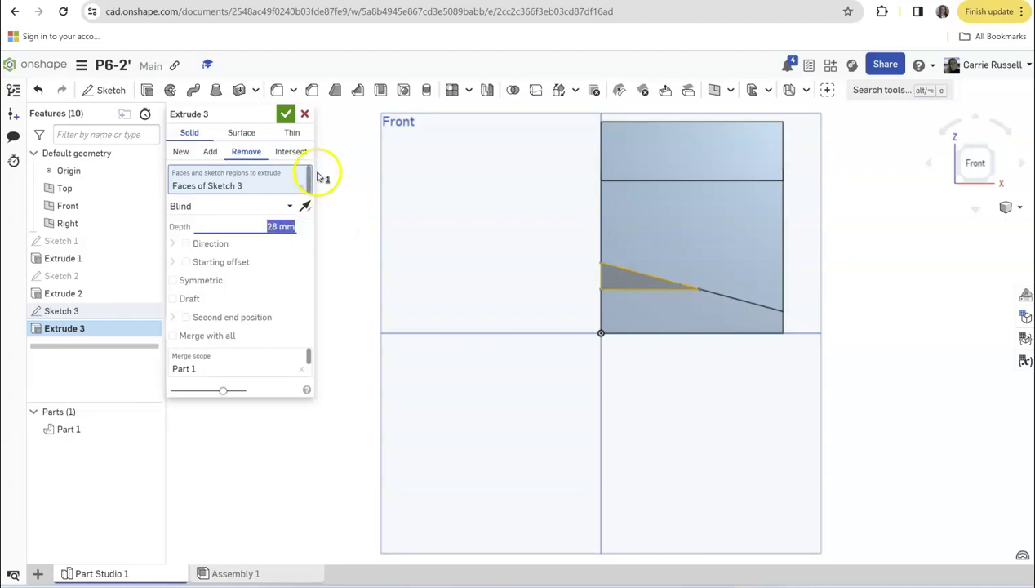
left_click(285, 113)
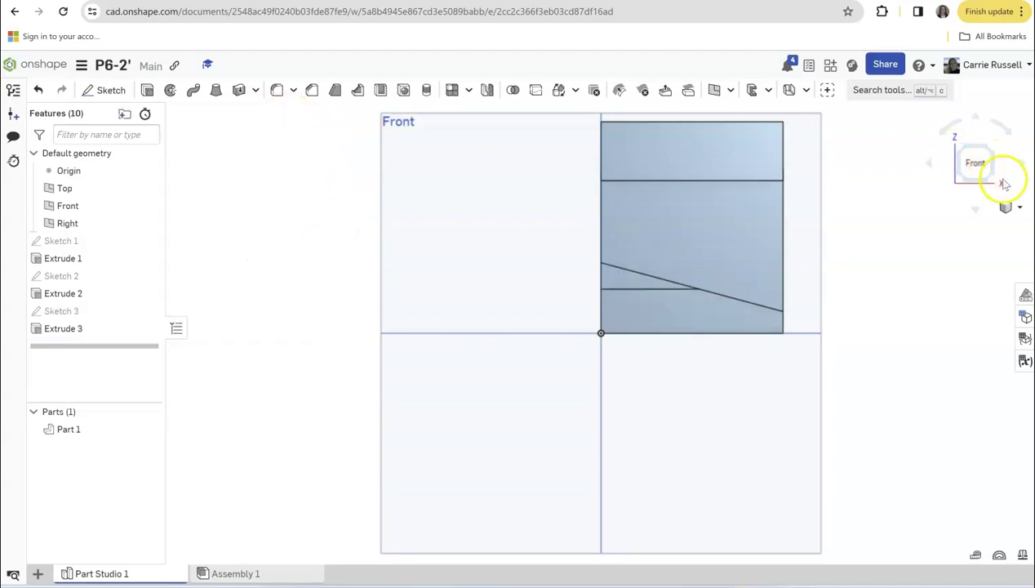
left_click(1015, 207)
left_click(963, 228)
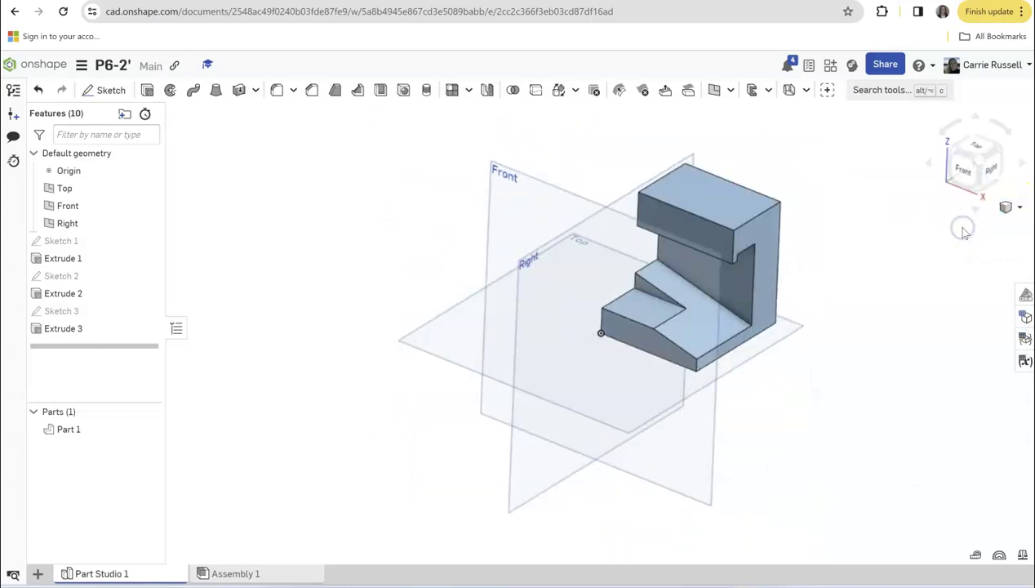
Step: Assign the material Light alloy based on Al from the Onshape Material Library to the part
right_click(69, 429)
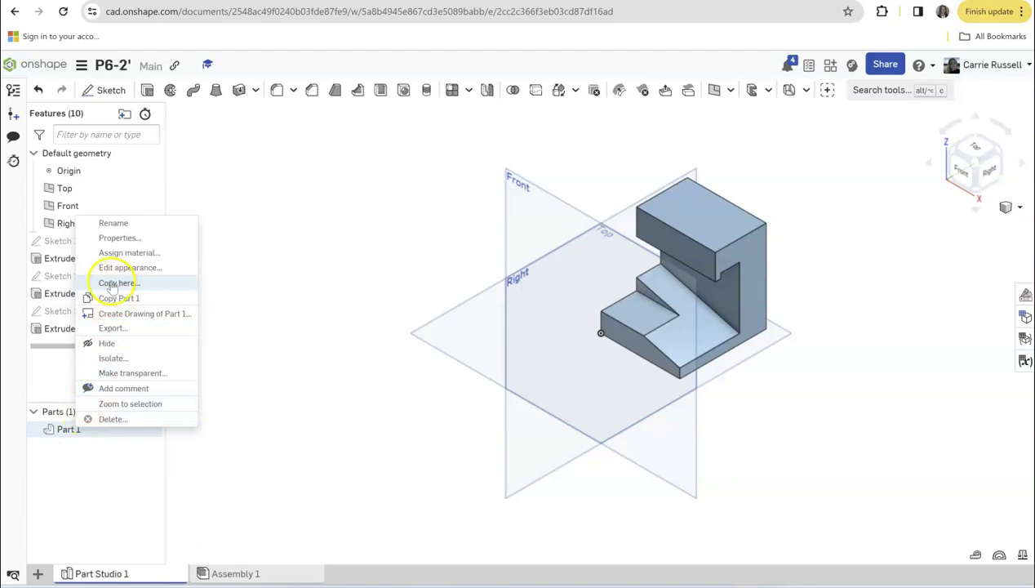
left_click(110, 252)
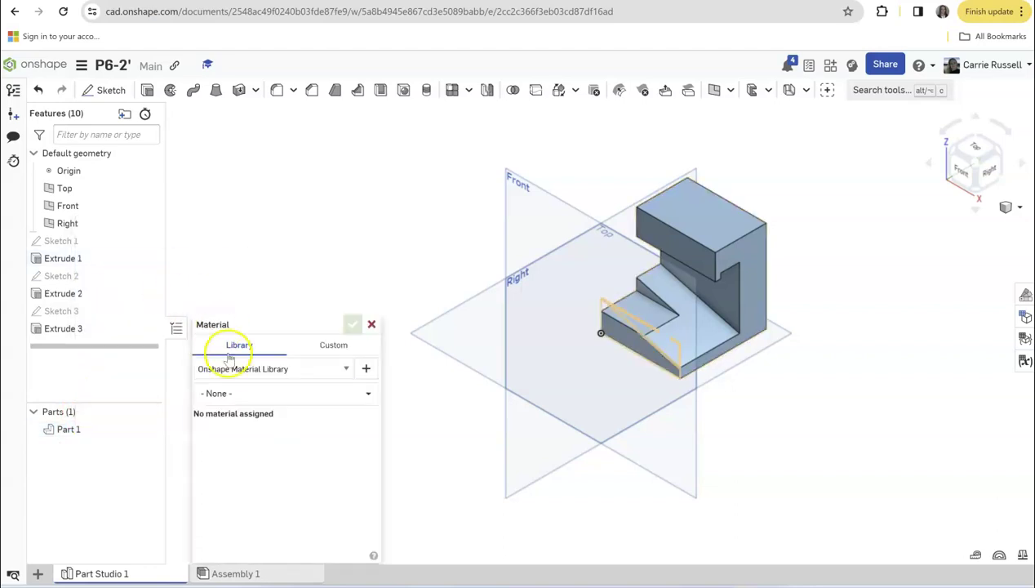
left_click(228, 393)
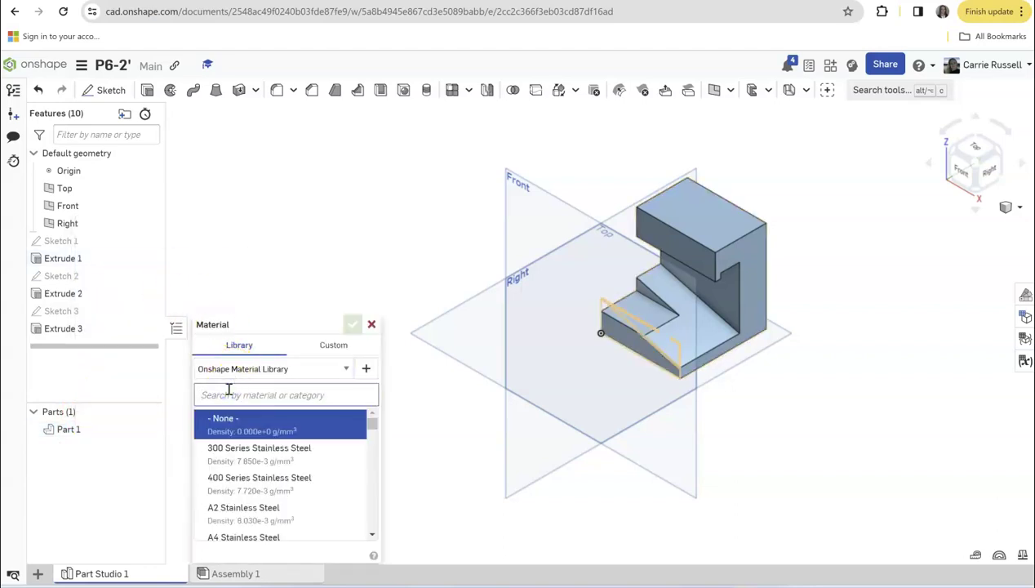
type("alloy")
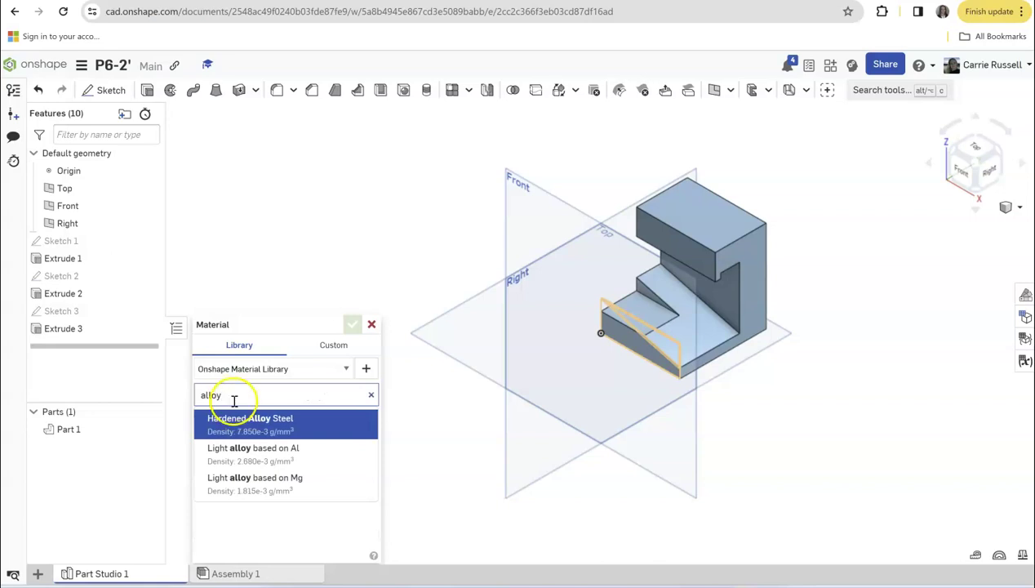
left_click(242, 454)
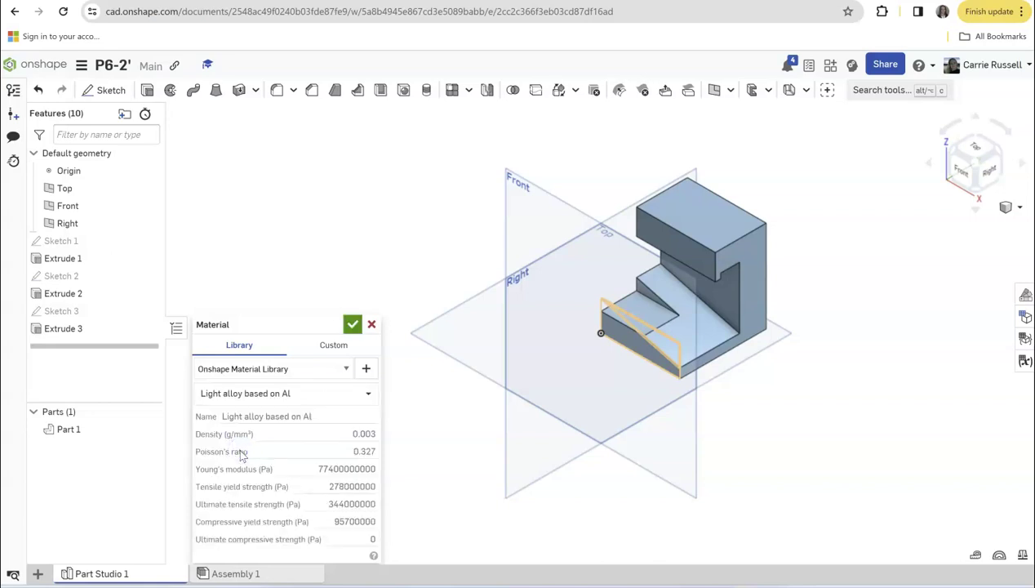
left_click(352, 324)
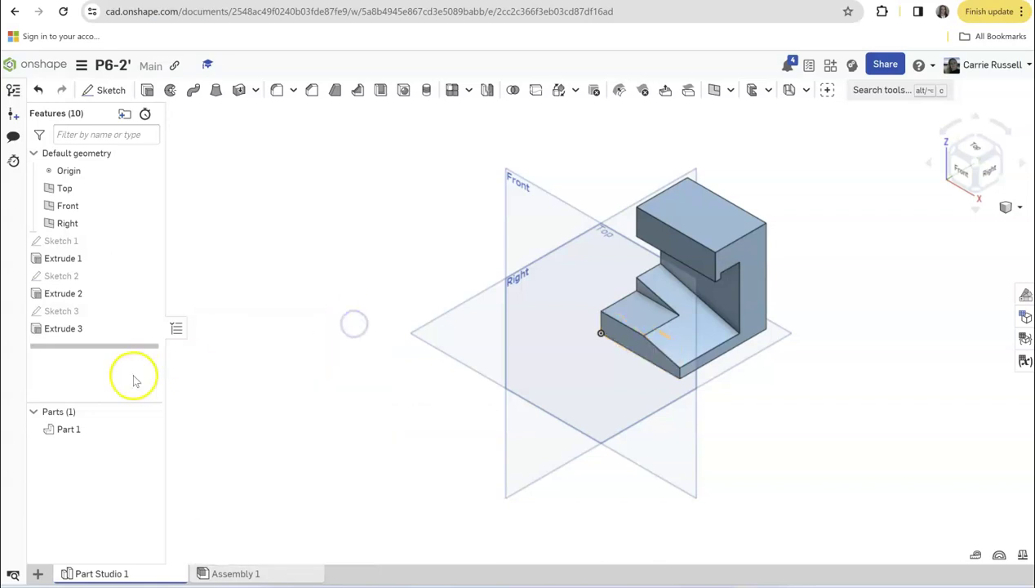
Step: Change the part's appearance to the light grey color EAEAEA
right_click(67, 429)
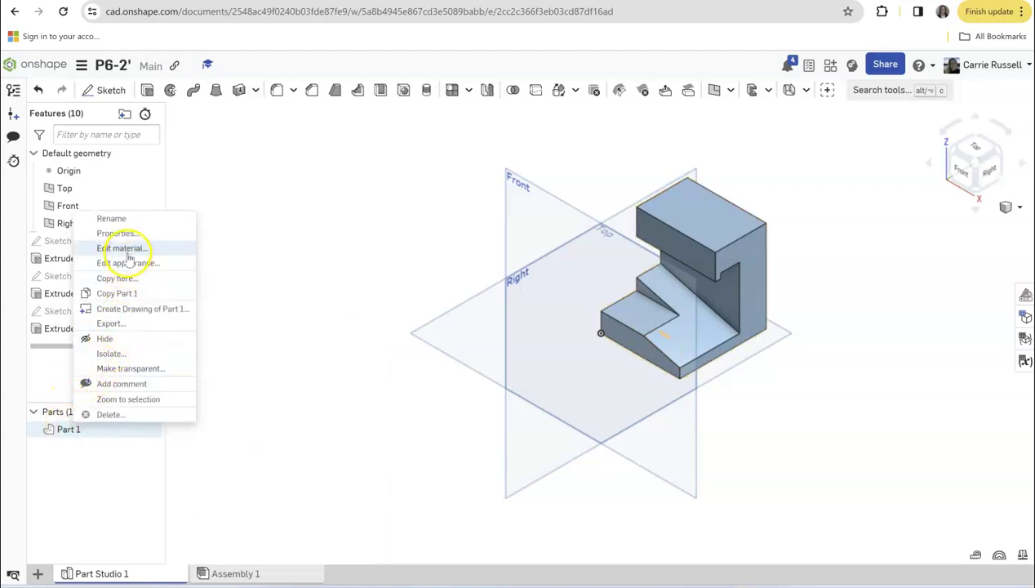
left_click(126, 262)
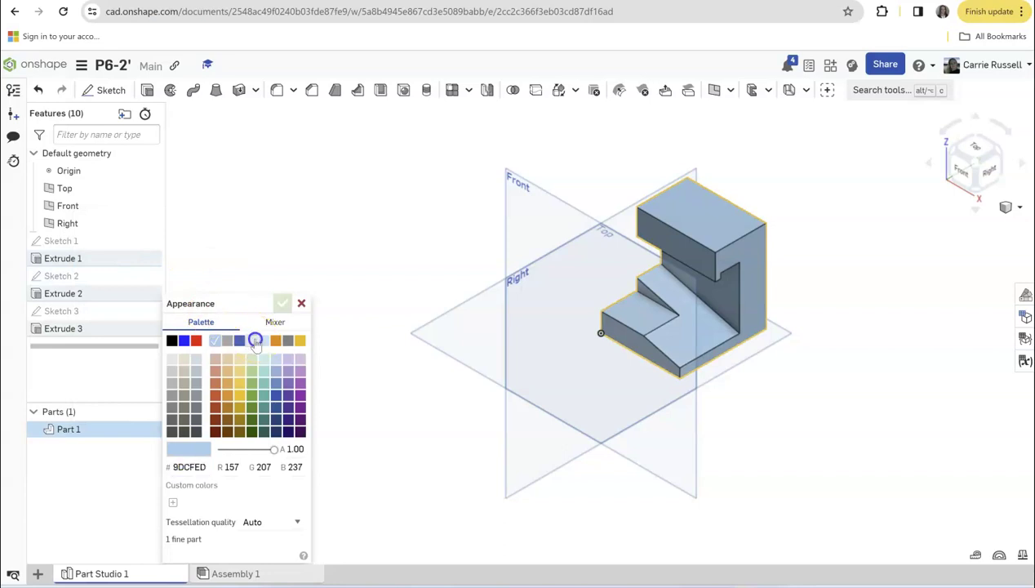
left_click(256, 341)
left_click(281, 302)
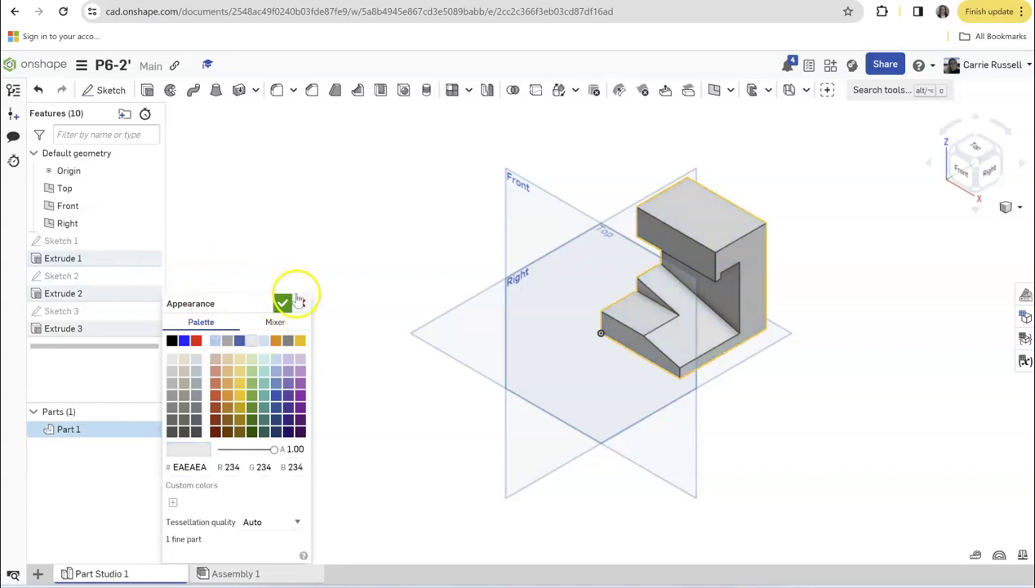
Step: Rename the part with P6-2 followed by the author's surname
left_click(68, 429)
right_click(70, 431)
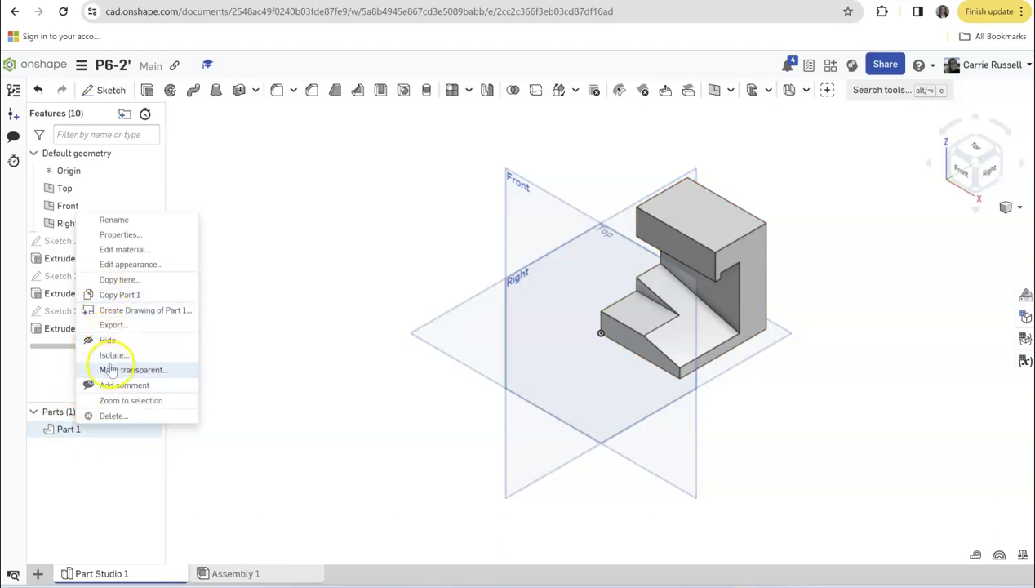
left_click(130, 220)
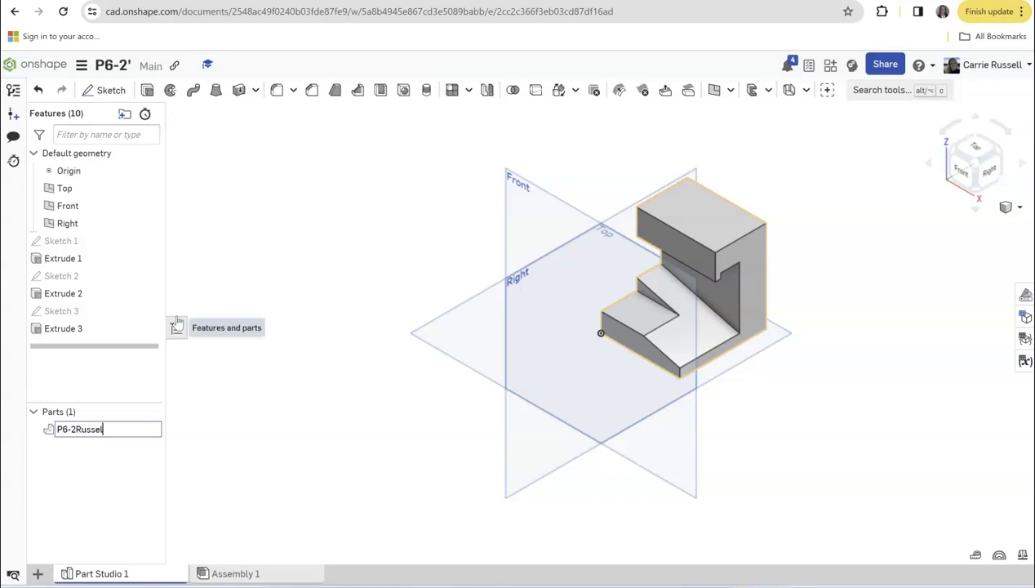
key("Return")
Step: Check the export settings of the renamed part and close them without exporting
left_click(104, 428)
right_click(92, 425)
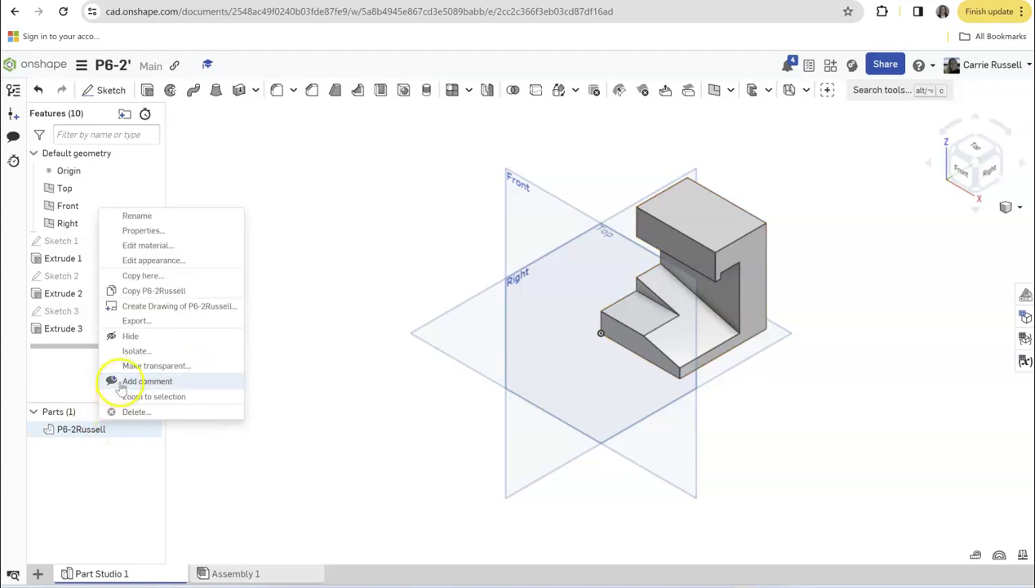
left_click(136, 321)
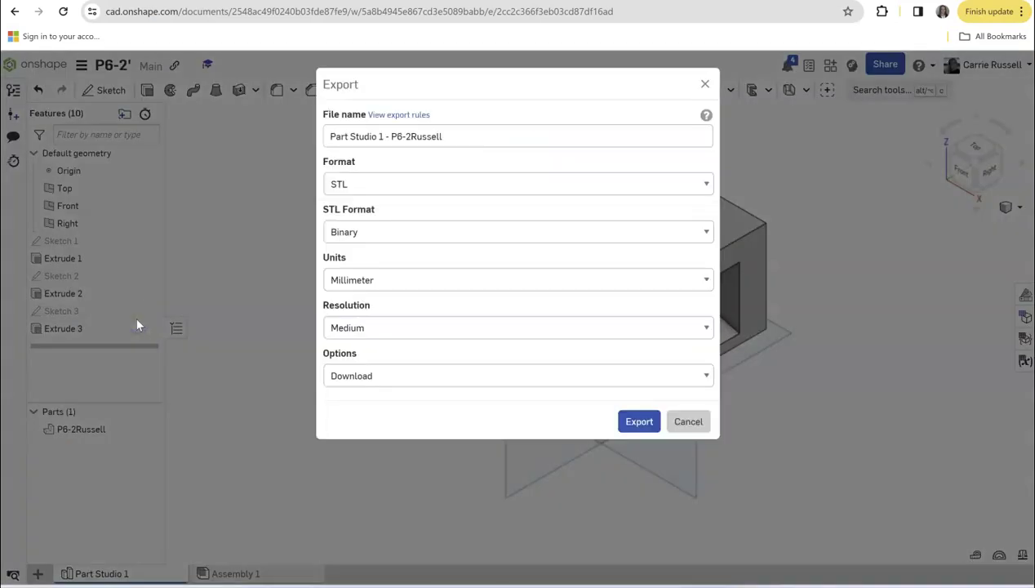
left_click(688, 421)
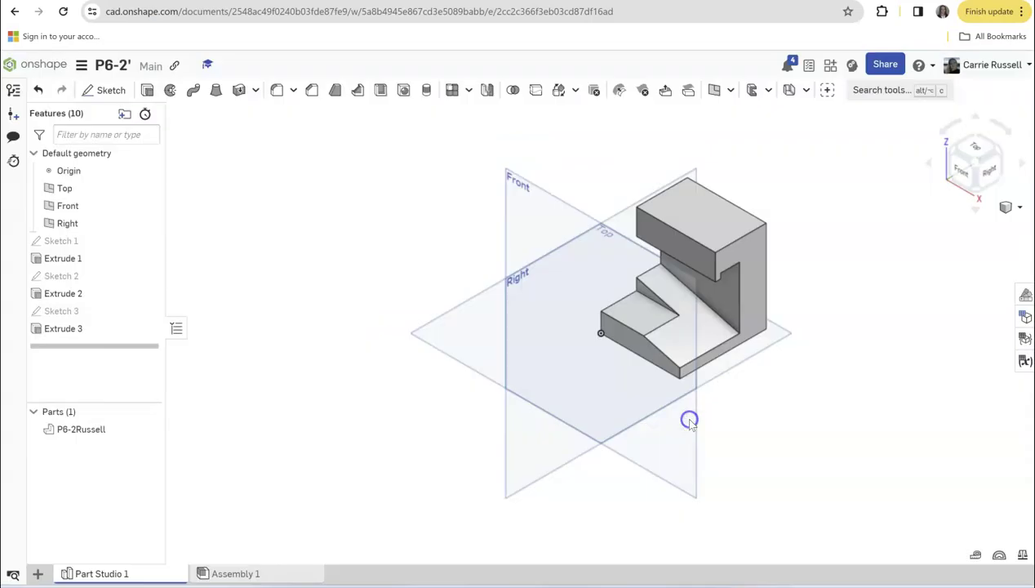